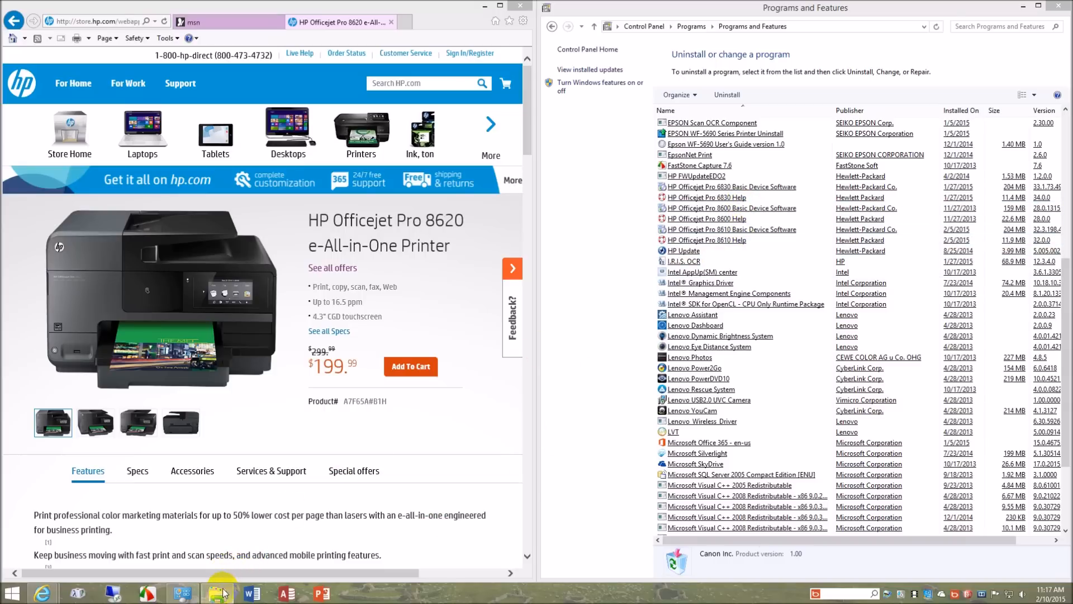
# Step: Open This PC and run the HP OJ8620 installation disc in the DVD RW drive
pyautogui.moveTo(222, 595)
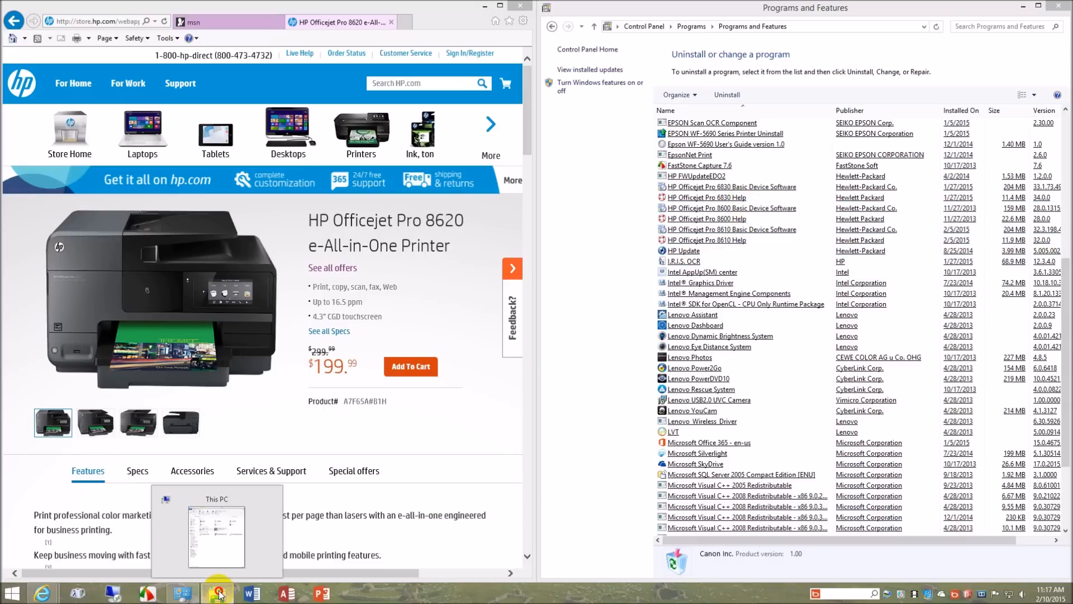
pyautogui.click(220, 595)
pyautogui.click(309, 214)
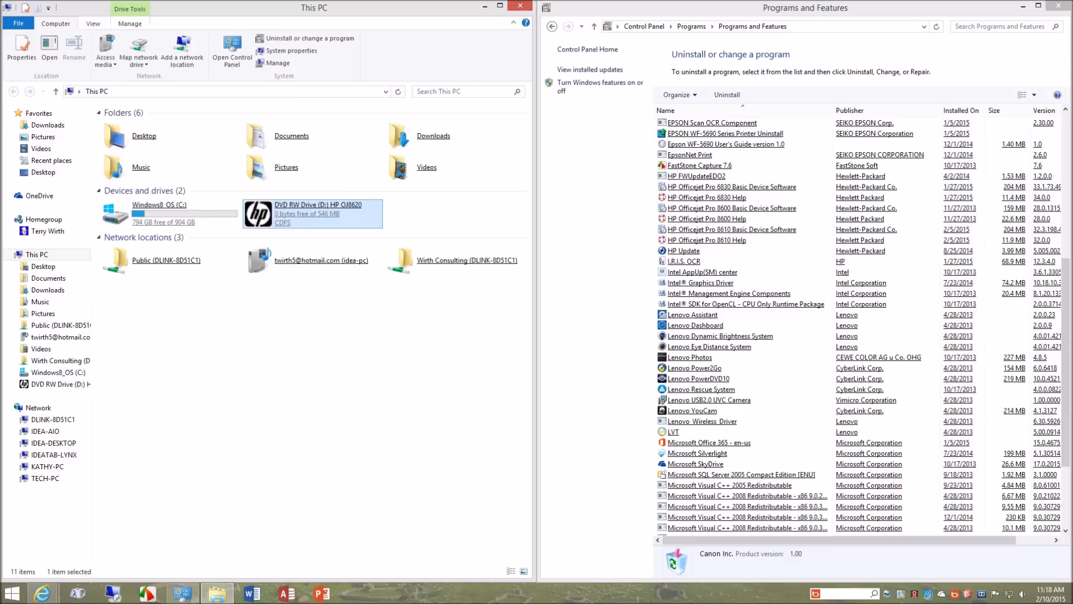
# Step: Minimize the This PC, Programs and Features, and browser windows to clear the desktop
pyautogui.click(486, 5)
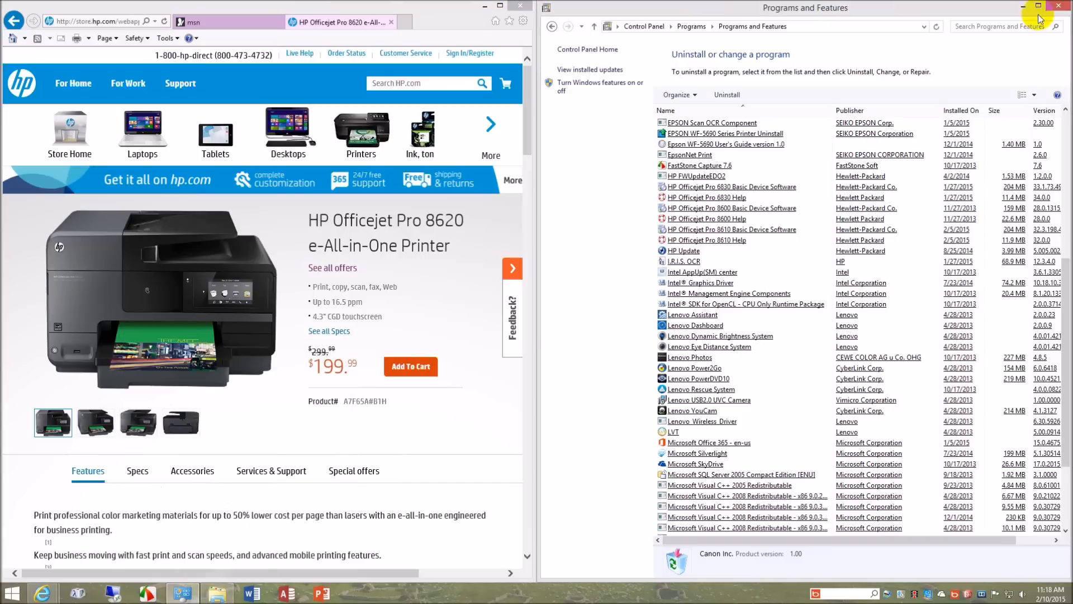
pyautogui.click(1025, 7)
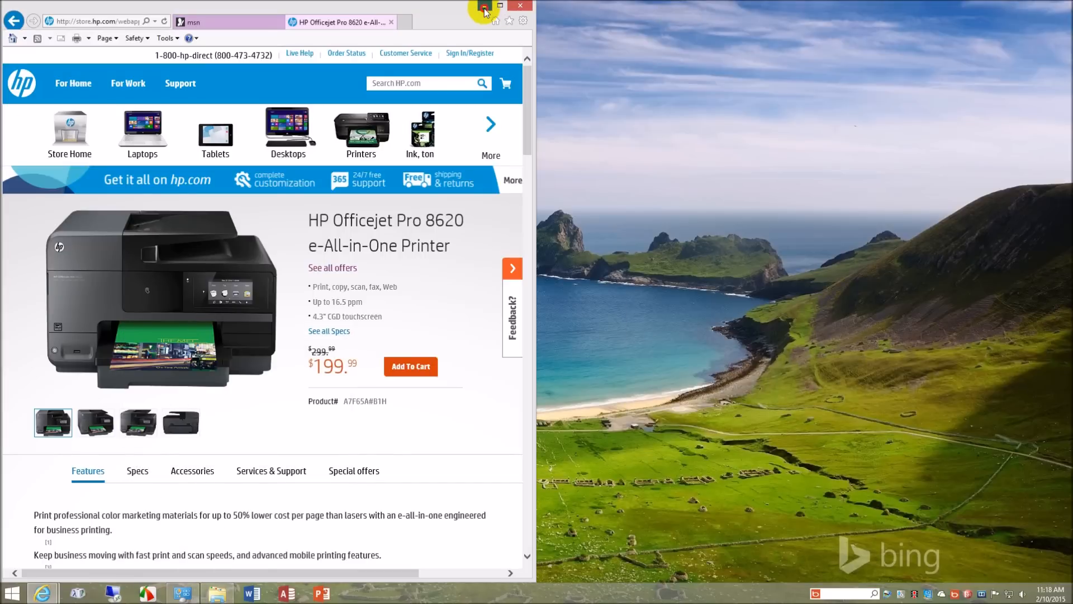
pyautogui.click(485, 6)
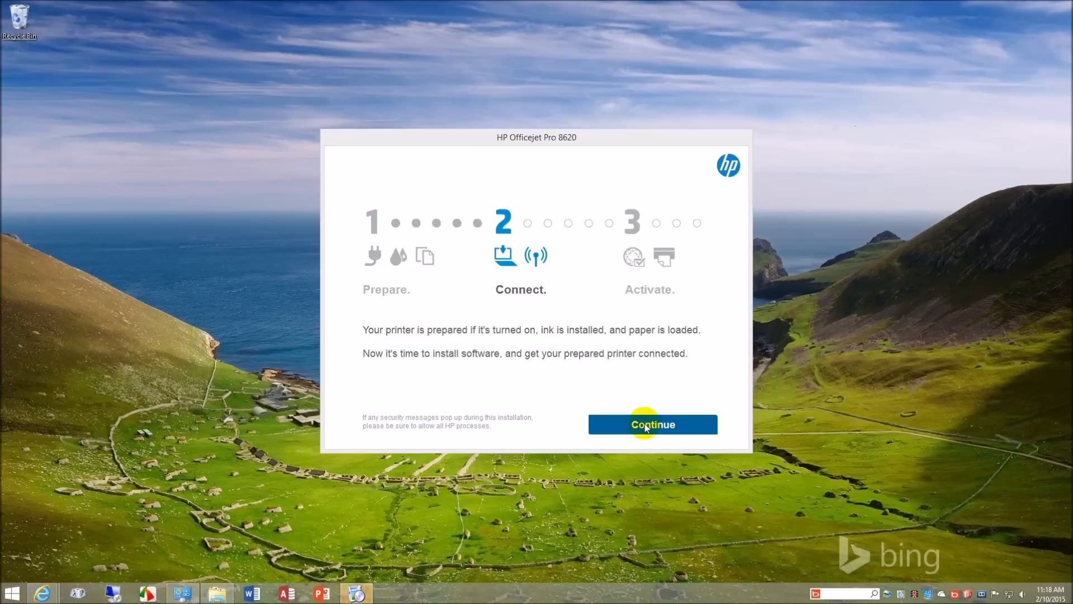
# Step: Continue the printer setup and customize the software selections to leave out the Product Improvement Study
pyautogui.click(645, 428)
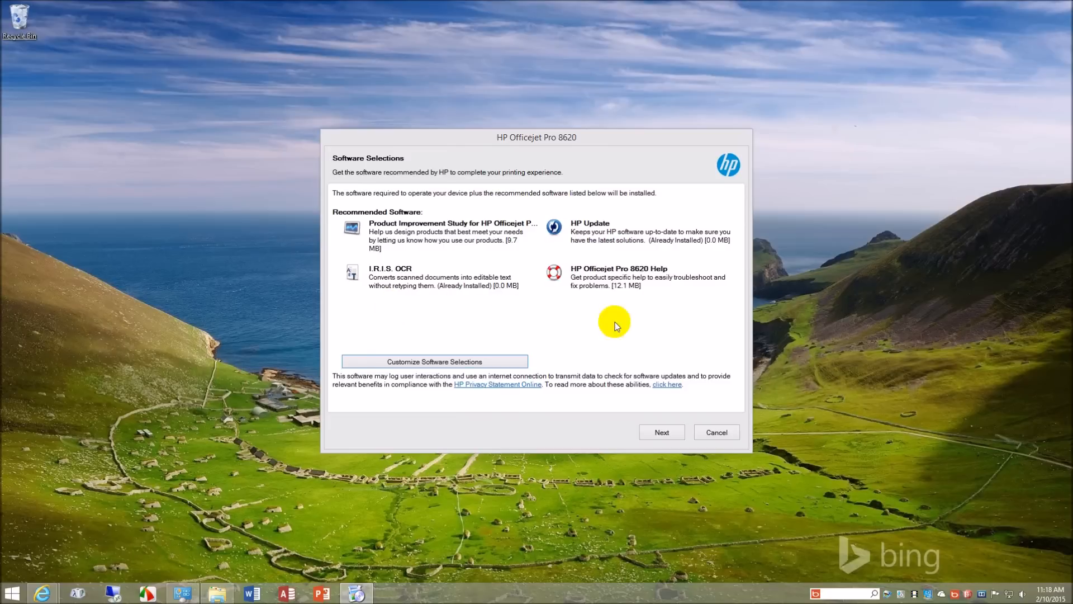
pyautogui.click(500, 357)
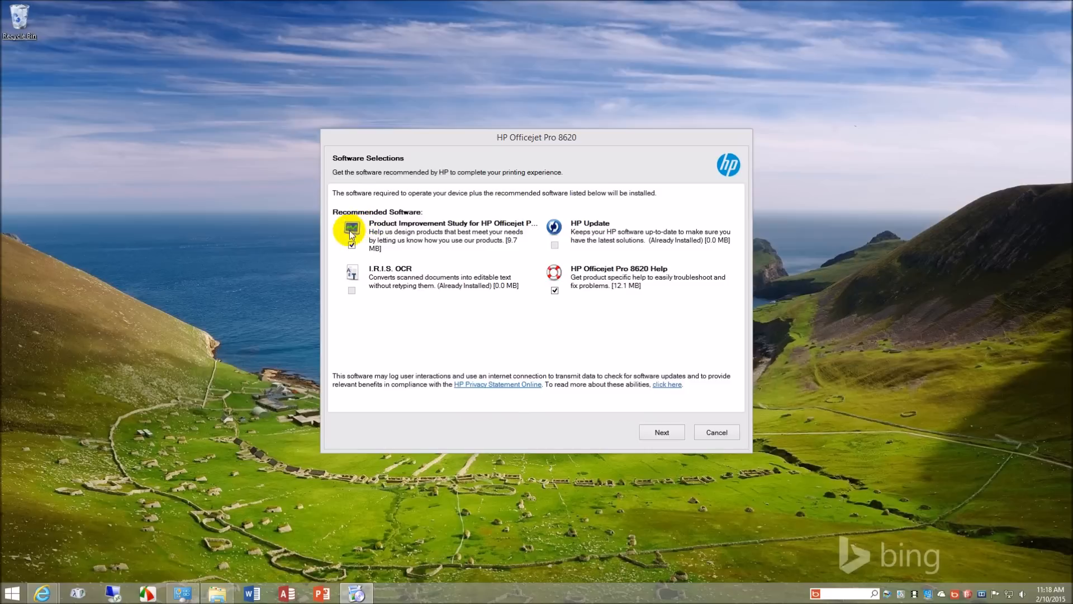
pyautogui.click(352, 246)
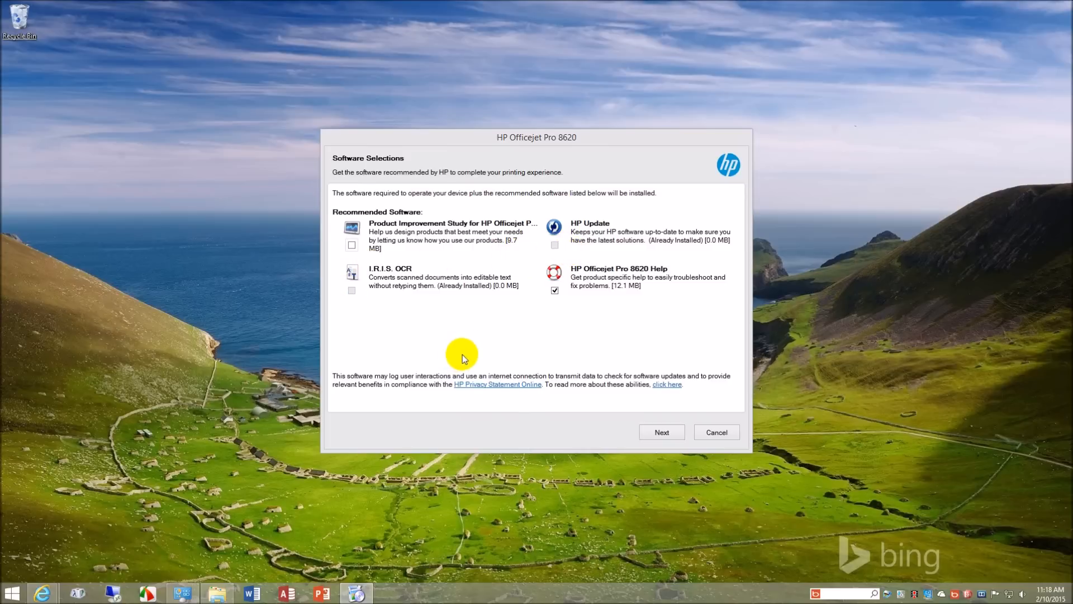
# Step: Accept the installation agreements and settings and start installing the selected software
pyautogui.click(673, 432)
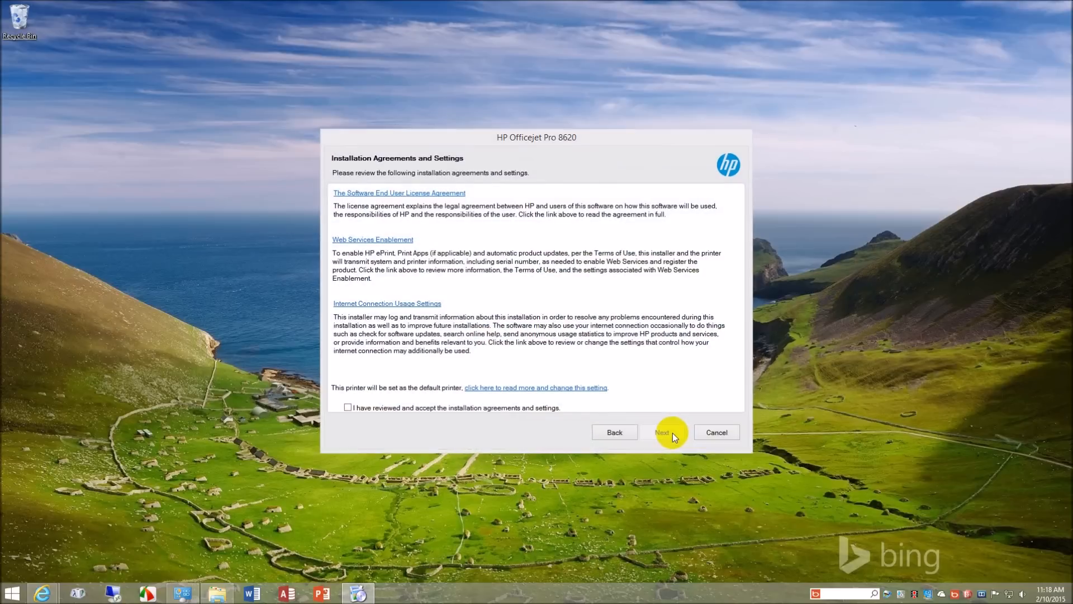
pyautogui.click(348, 407)
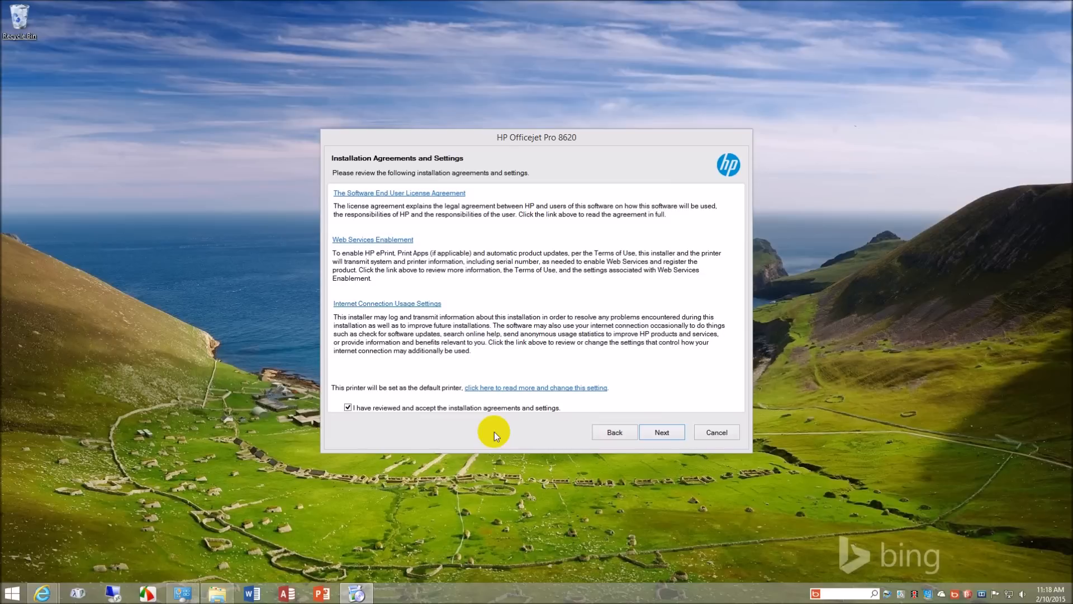
pyautogui.click(665, 432)
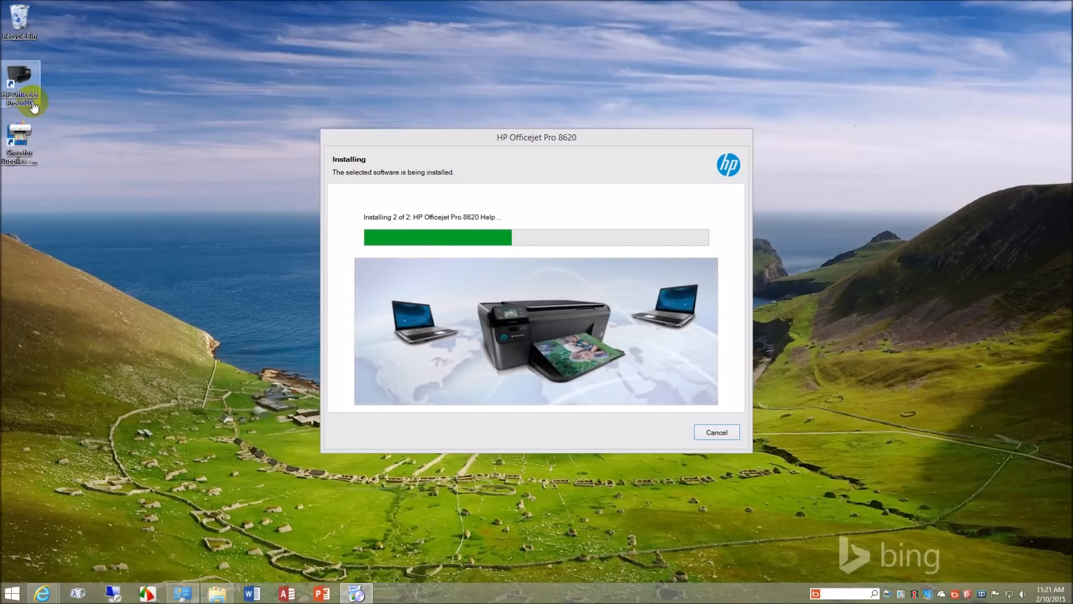
# Step: Move the Shop for Supplies and HP Officejet Pro 8620 desktop shortcuts to the Recycle Bin
pyautogui.moveTo(20, 144); pyautogui.dragTo(21, 17)
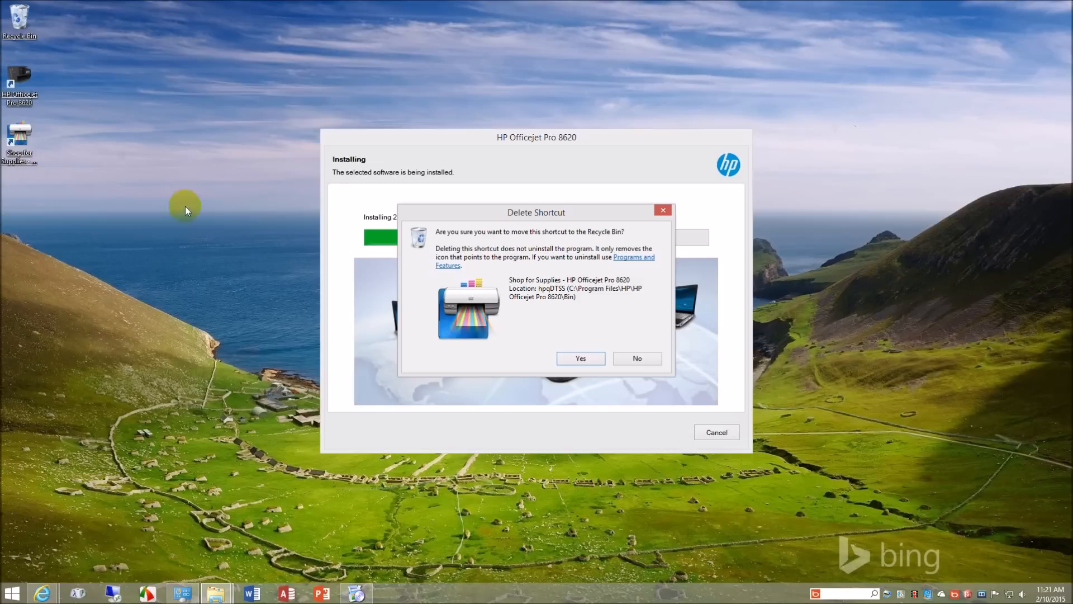
pyautogui.click(581, 359)
pyautogui.moveTo(22, 105); pyautogui.dragTo(20, 16)
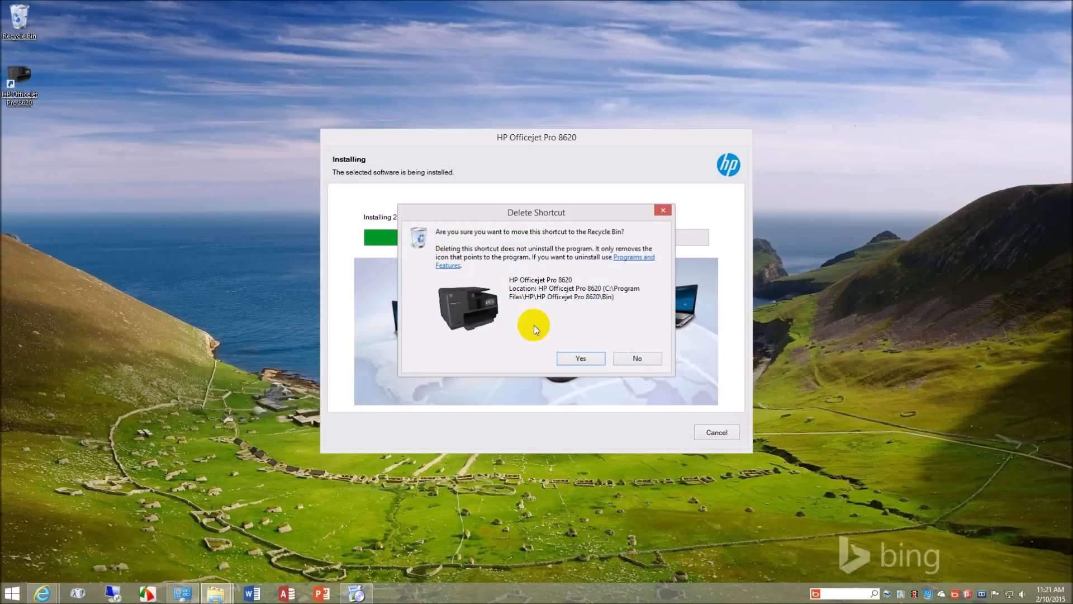
pyautogui.click(593, 364)
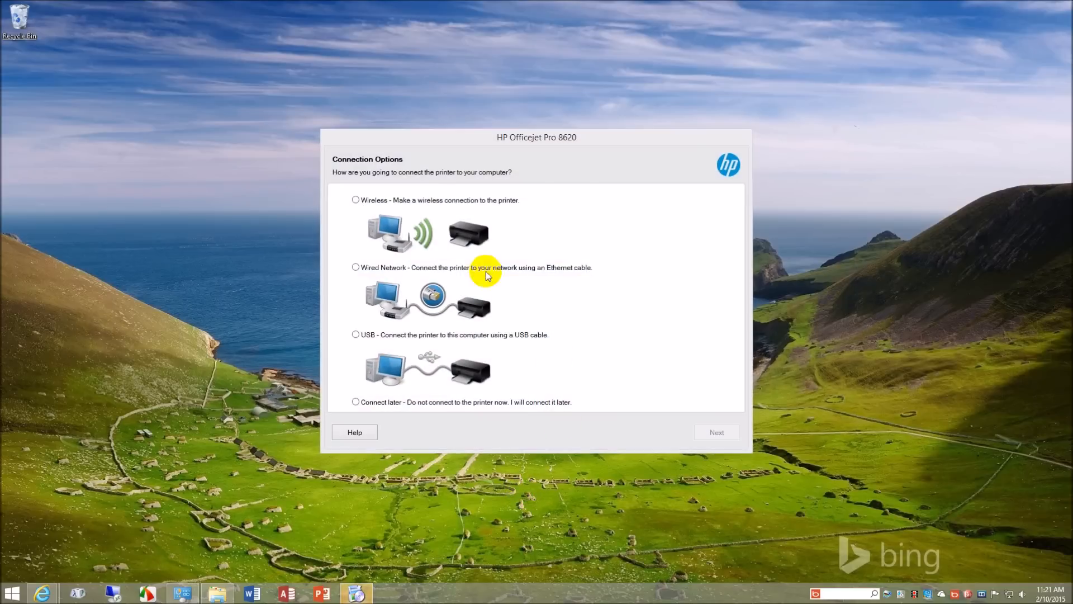
# Step: Choose the wireless connection and install the HP Officejet Pro 8620 found on the network
pyautogui.click(356, 201)
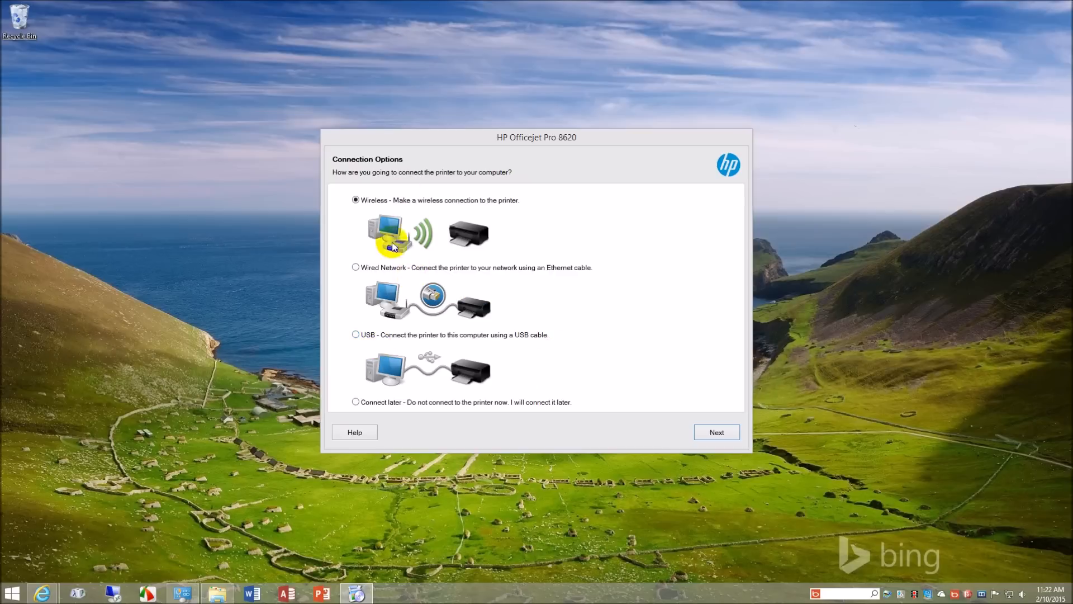
pyautogui.click(716, 431)
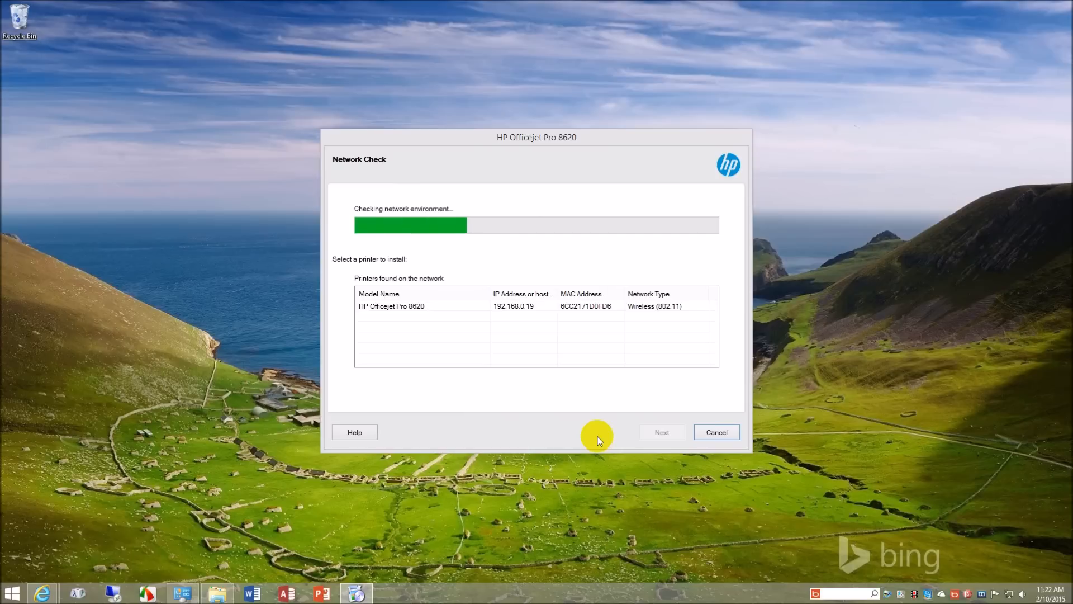
pyautogui.click(395, 307)
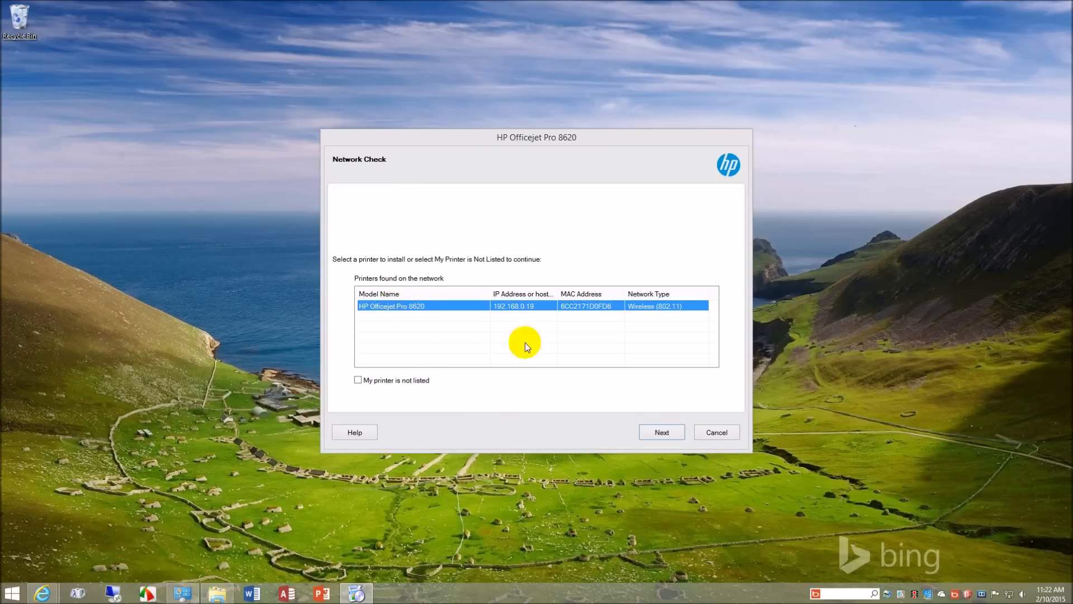
pyautogui.click(663, 432)
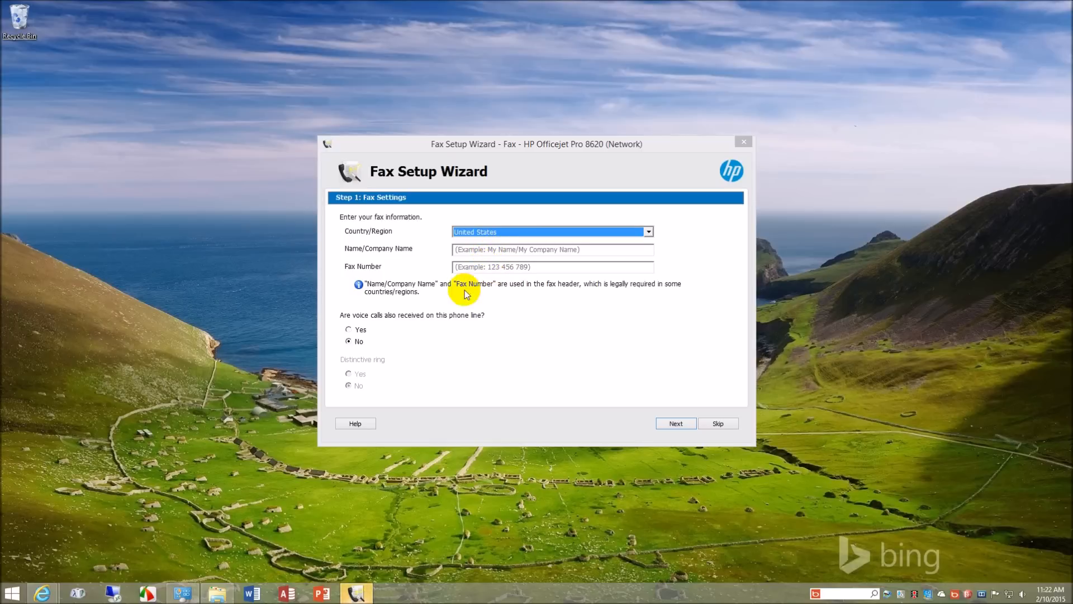
# Step: Indicate that voice calls are received on the fax phone line, but skip the Fax Setup Wizard
pyautogui.click(349, 330)
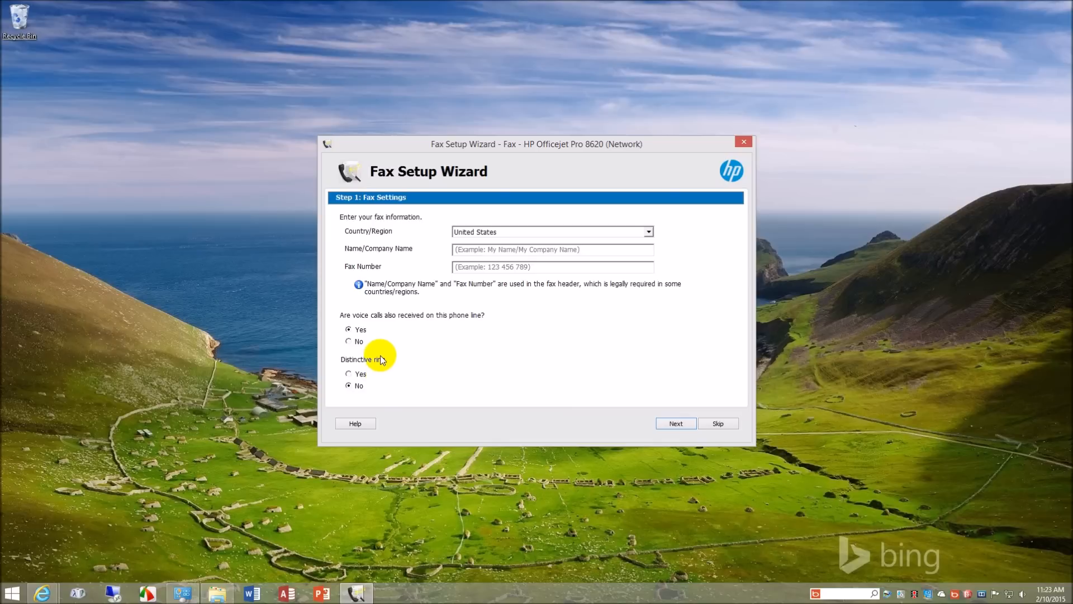
pyautogui.click(720, 423)
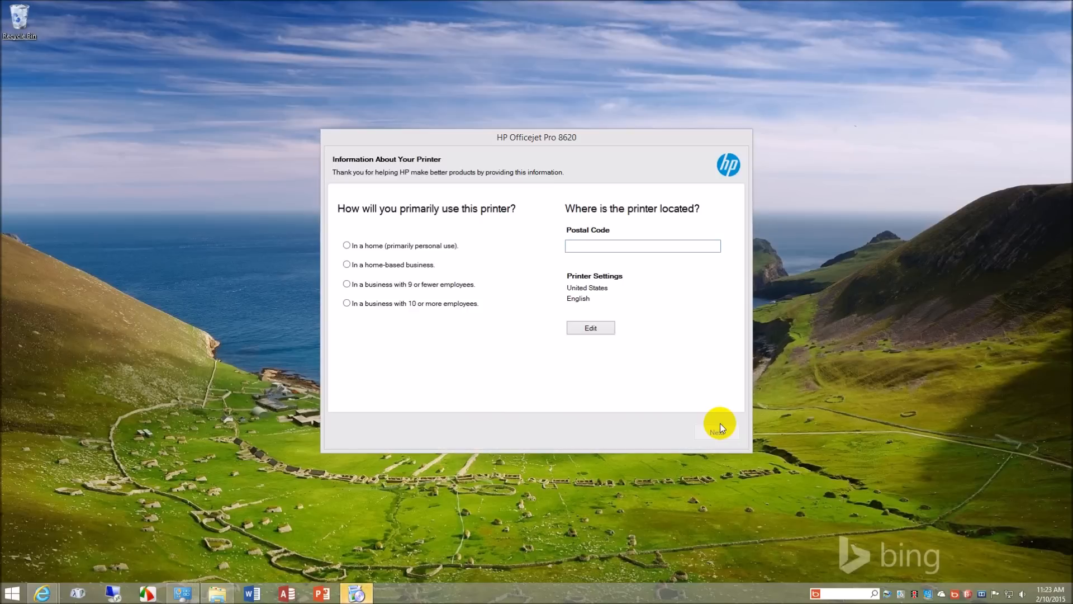
# Step: Enter the printer location's postal code and set the primary use to a business with 9 or fewer employees
pyautogui.click(652, 248)
pyautogui.write('07834')
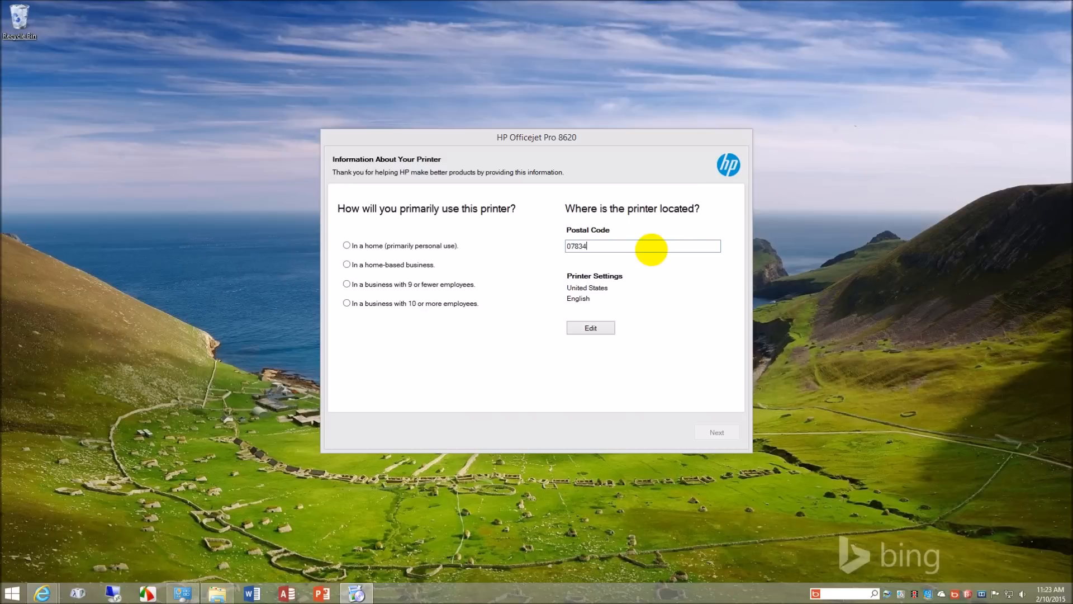
pyautogui.click(347, 284)
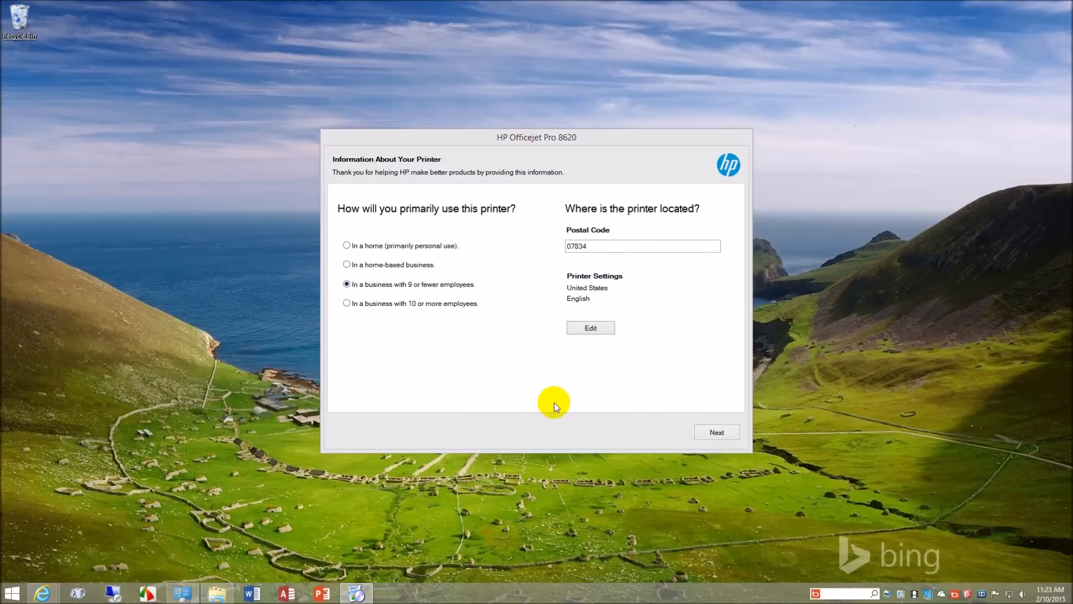
pyautogui.click(726, 435)
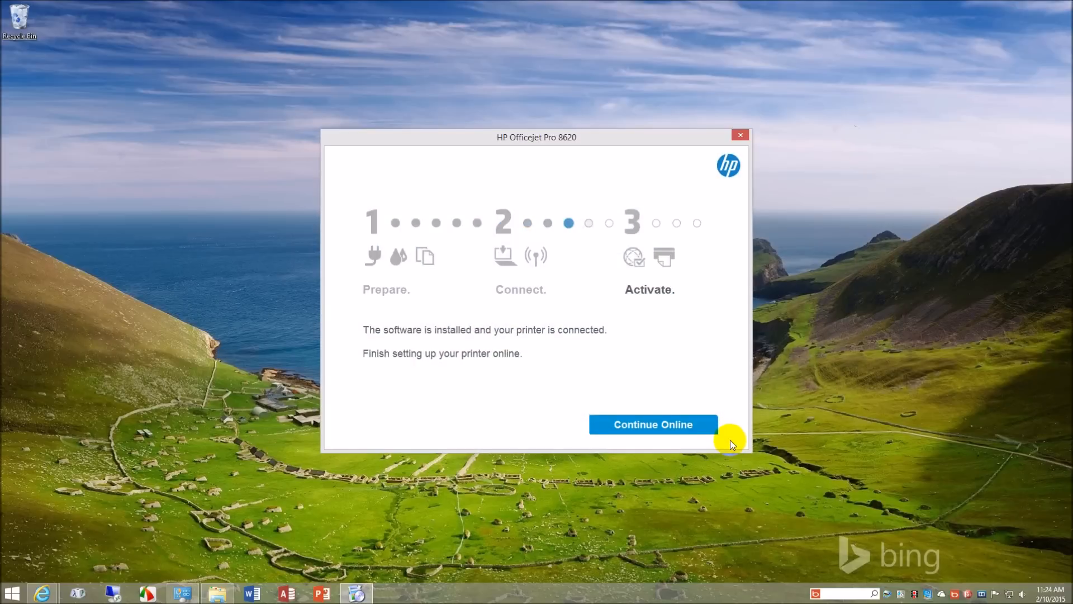
# Step: Continue the setup online, choose to get ink at regular price, and decline the HP Instant Ink reminder
pyautogui.click(648, 426)
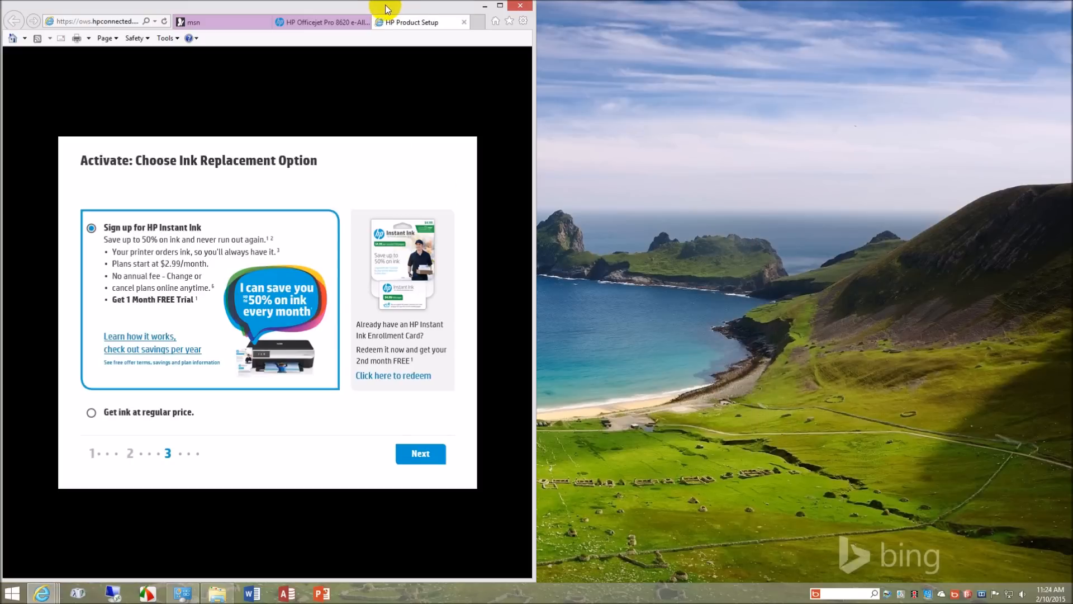
pyautogui.click(313, 103)
pyautogui.click(92, 412)
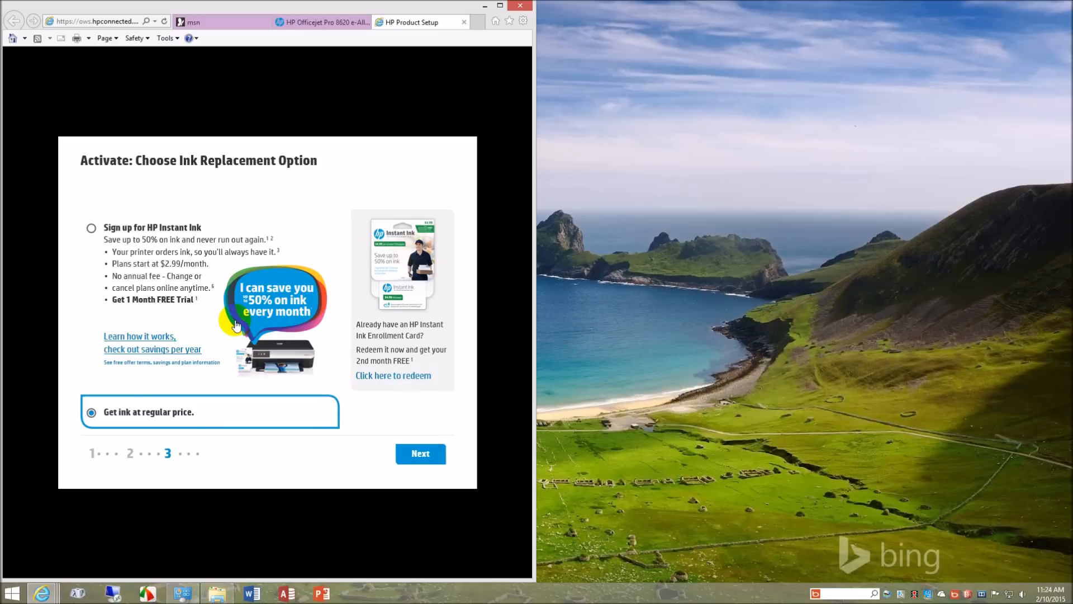
pyautogui.click(422, 456)
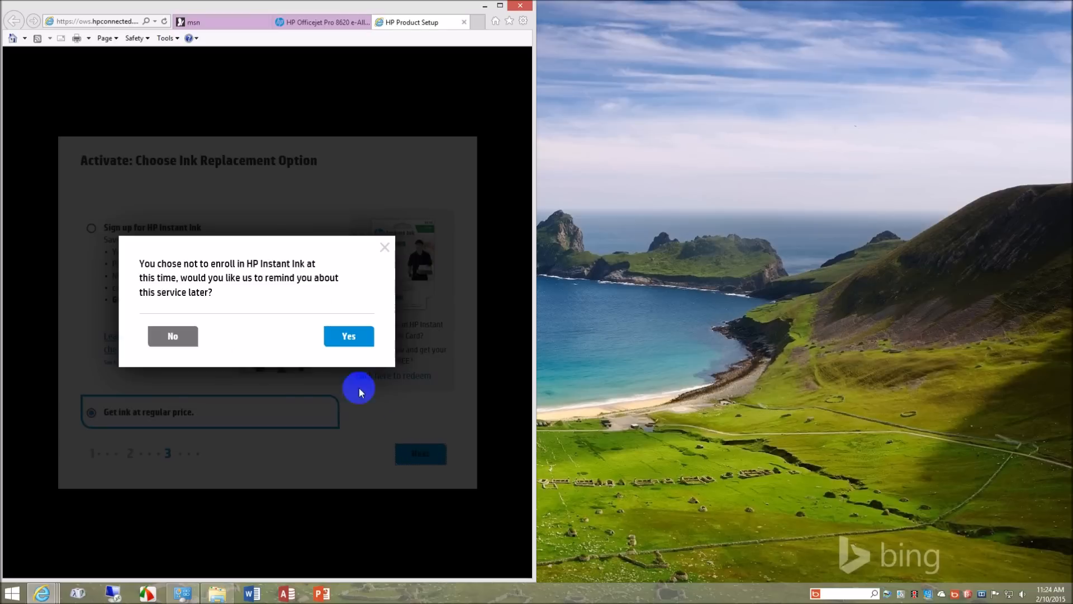
pyautogui.click(183, 343)
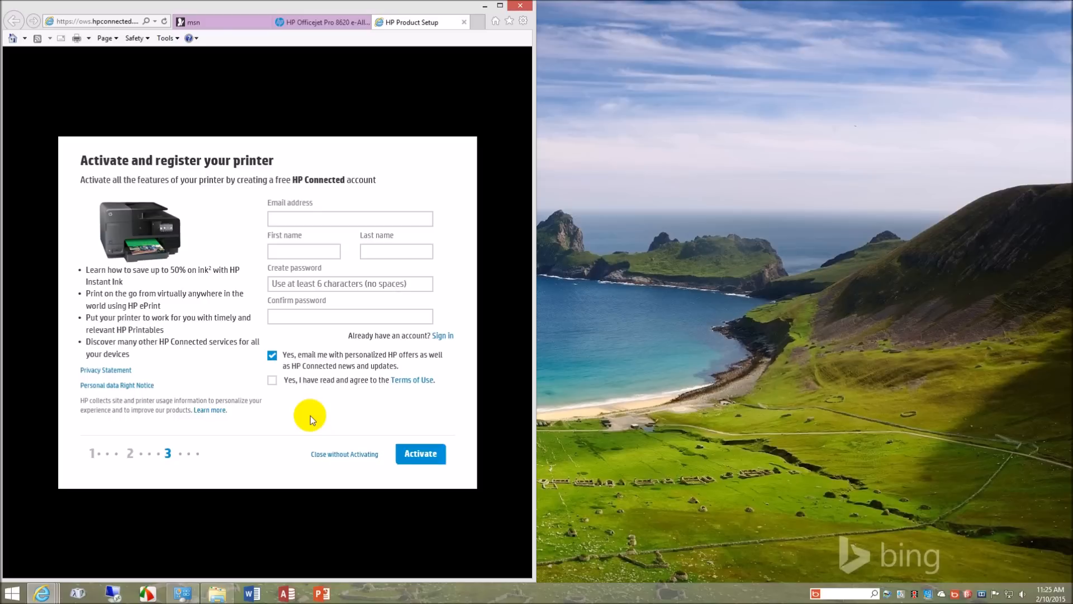
# Step: Exit the online setup without activating an HP Connected account and close all browser tabs
pyautogui.click(338, 455)
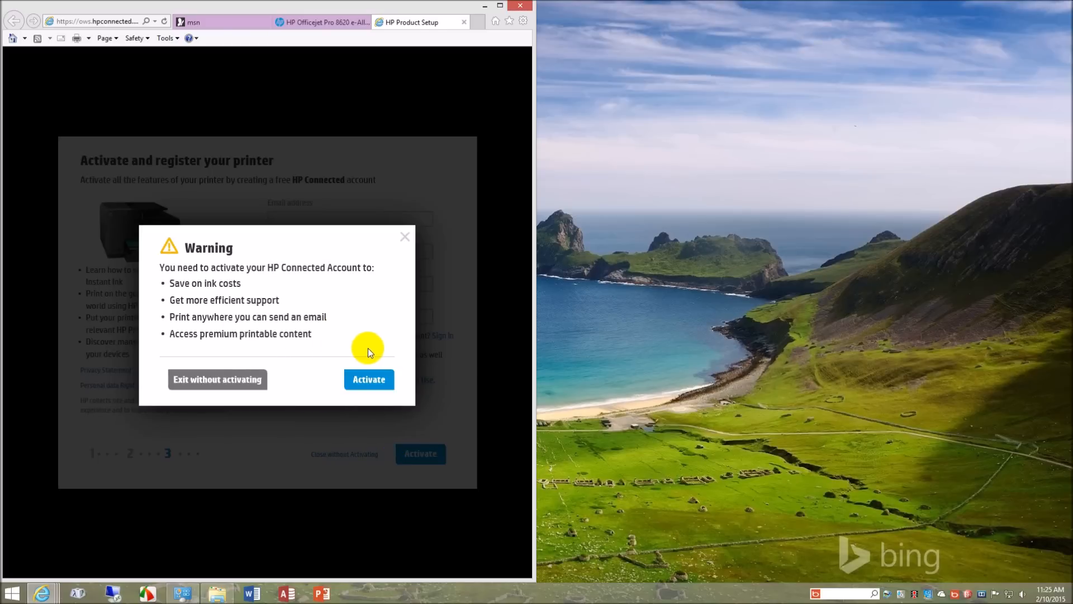
pyautogui.click(231, 381)
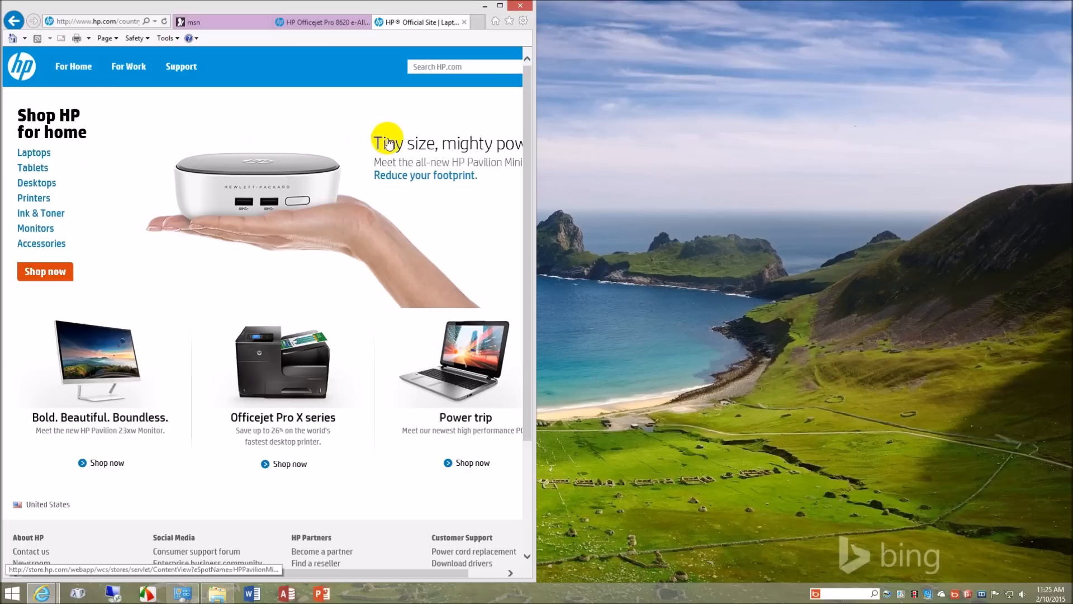
pyautogui.click(521, 7)
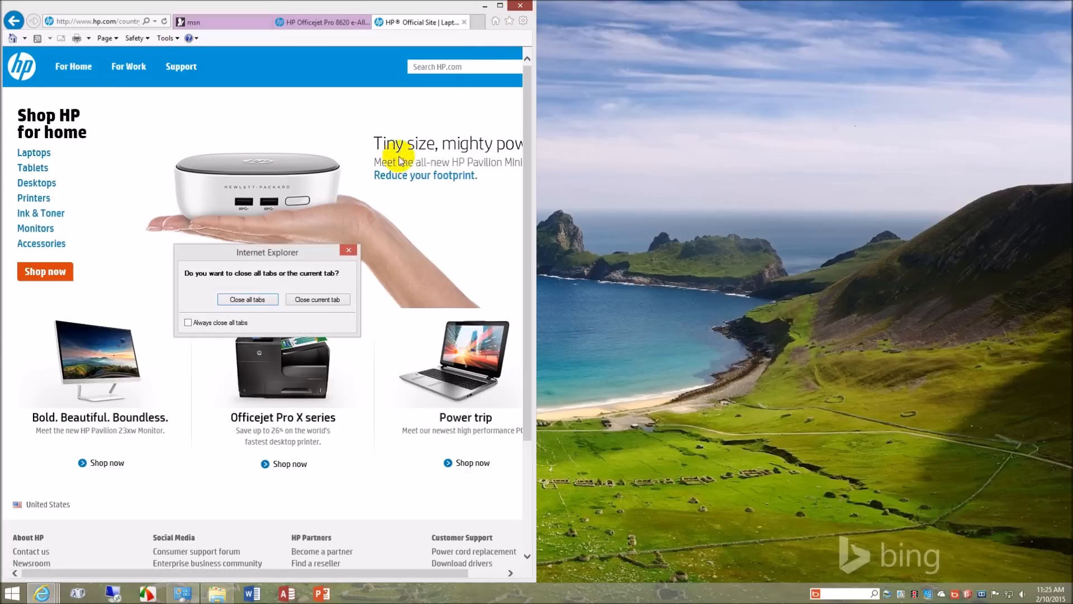
pyautogui.click(268, 302)
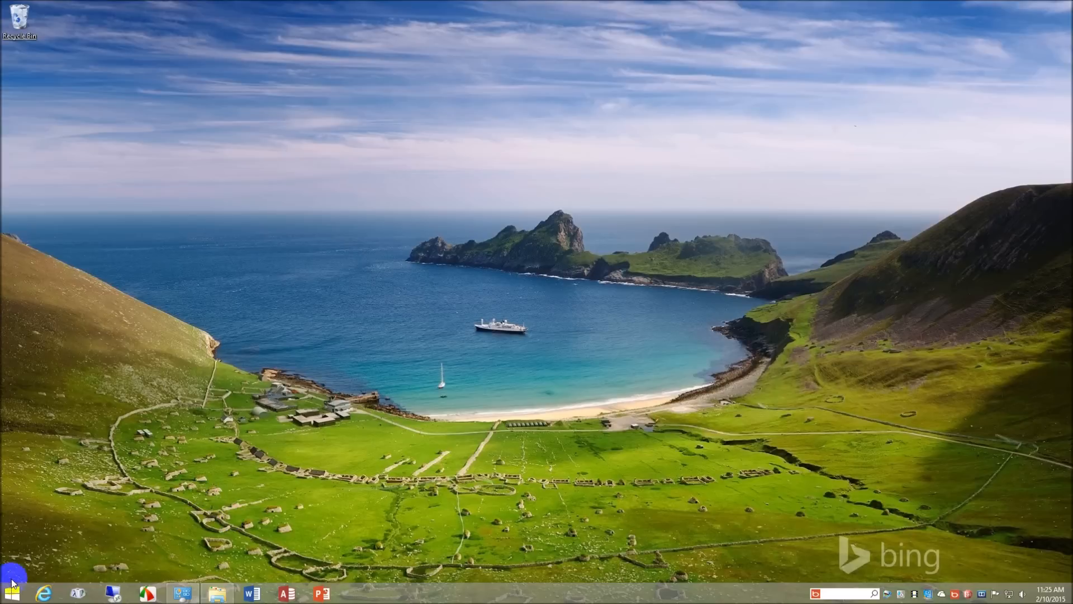
# Step: Refresh the Programs and Features list and check the HP Officejet Pro 8620 Basic Device Software entry
pyautogui.click(193, 596)
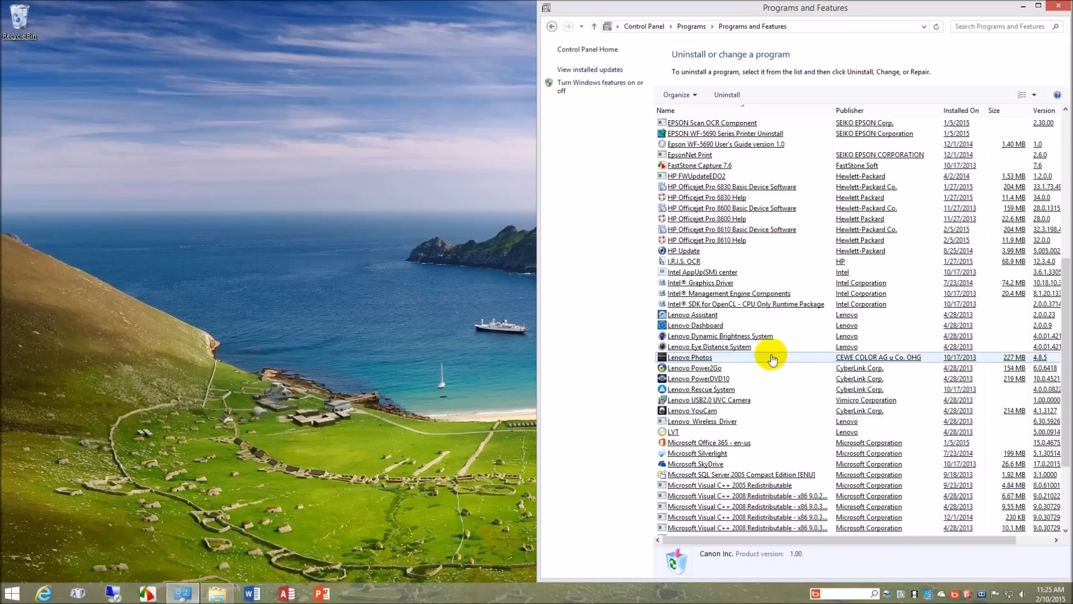
pyautogui.click(937, 26)
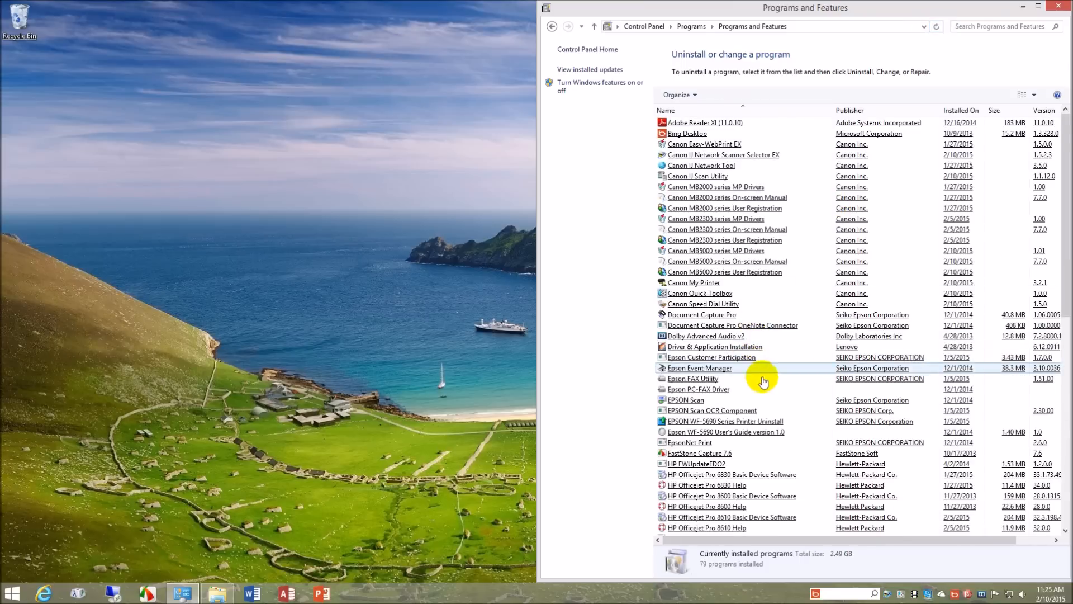
pyautogui.scroll(-2, 777, 424)
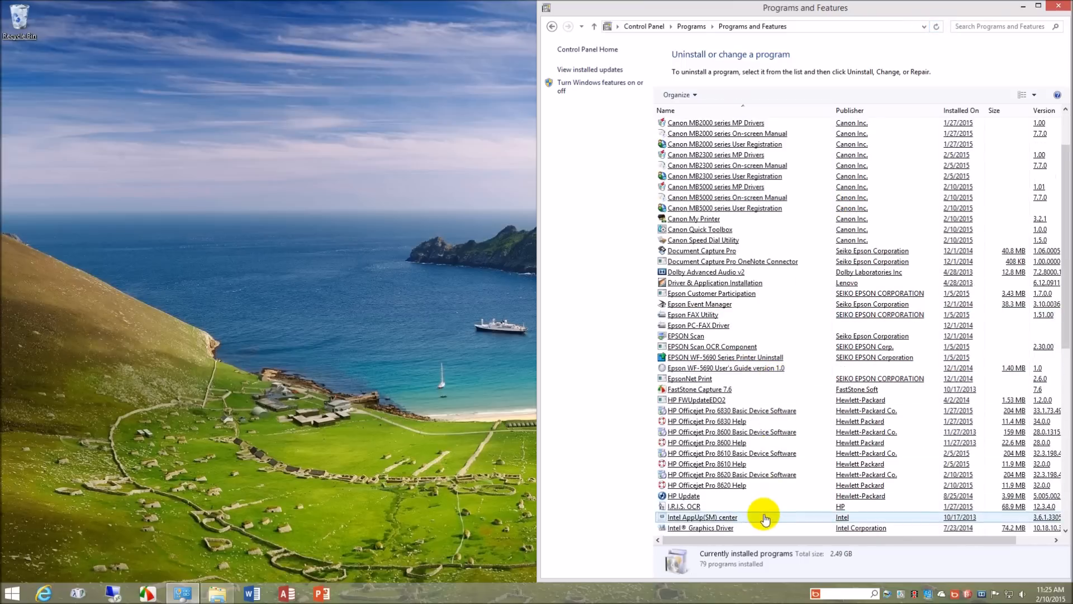
pyautogui.click(769, 475)
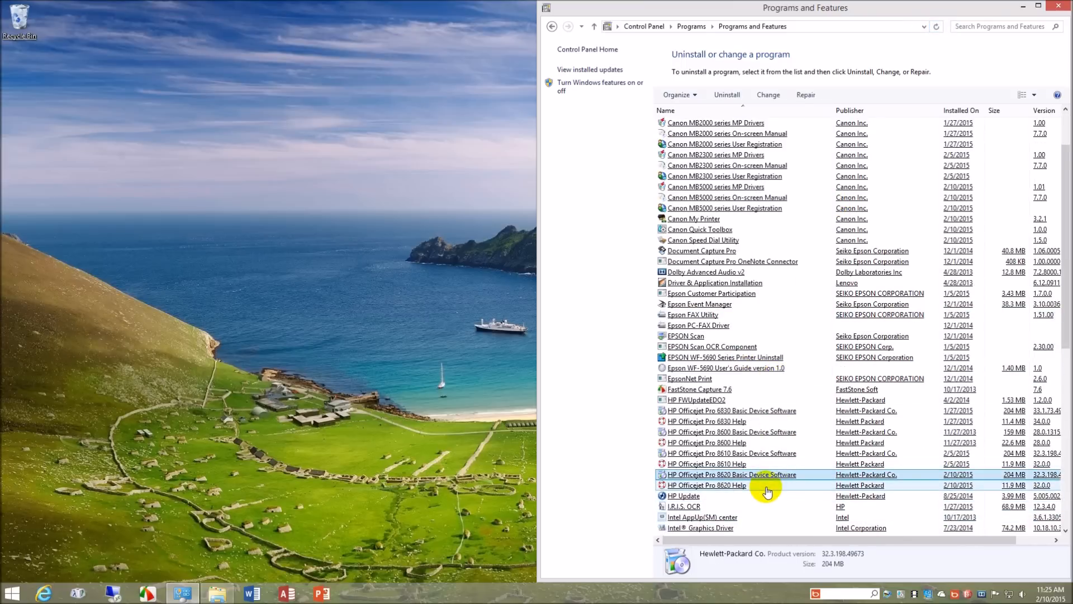
# Step: Check the HP Officejet Pro 8620 Help entry in the installed programs and open Devices and Printers from Control Panel
pyautogui.click(765, 486)
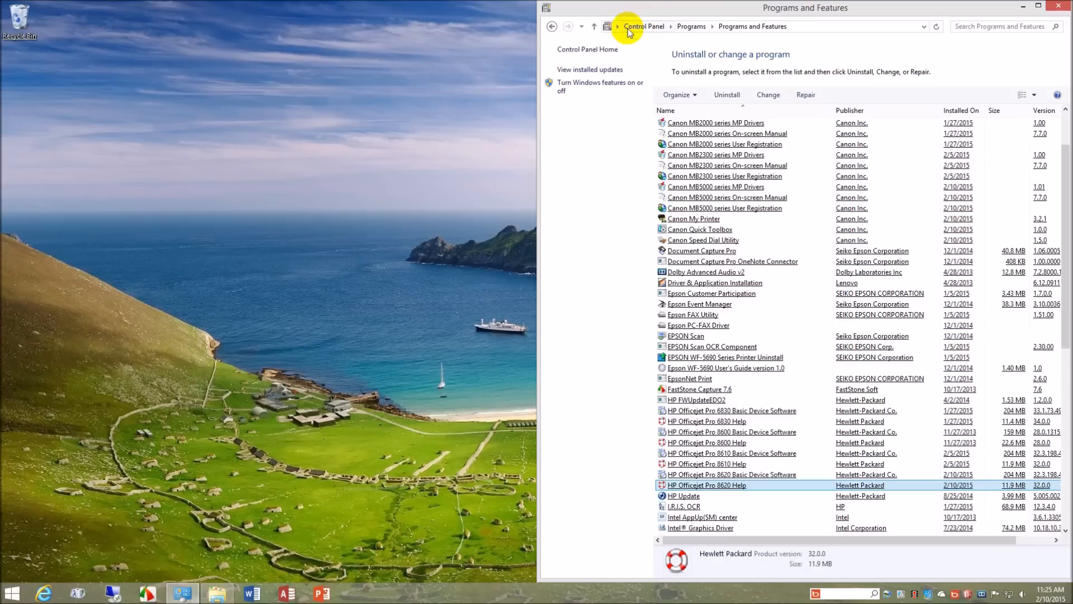
pyautogui.click(594, 27)
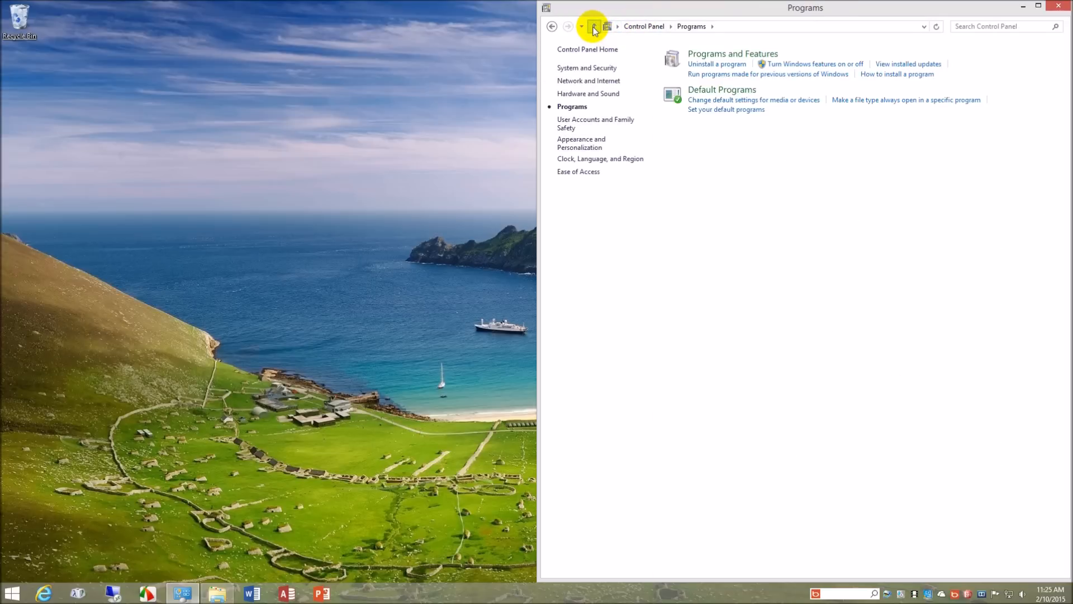
pyautogui.click(551, 27)
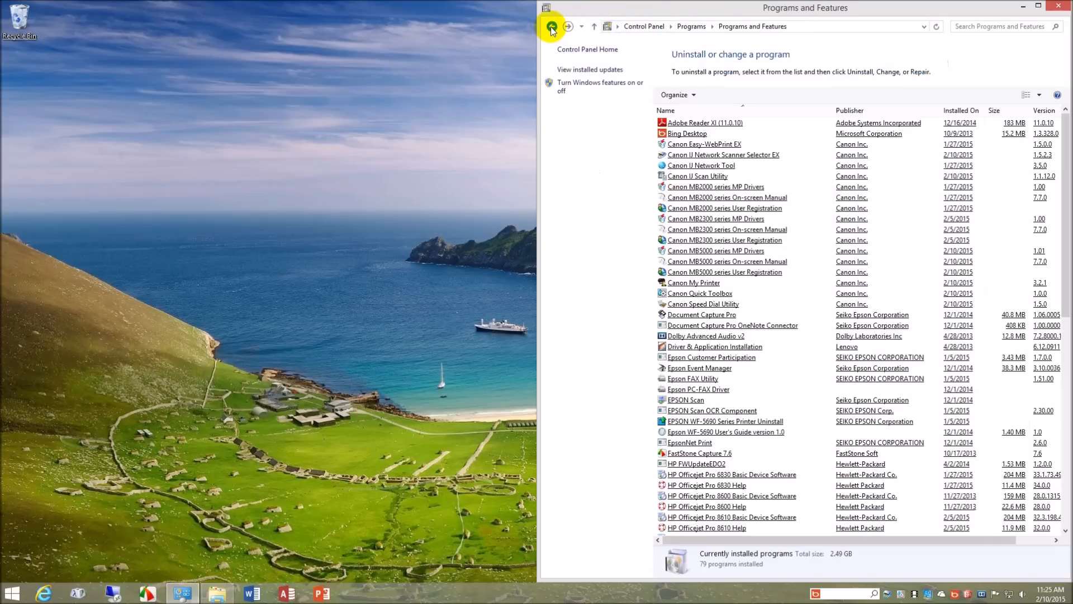
pyautogui.click(646, 26)
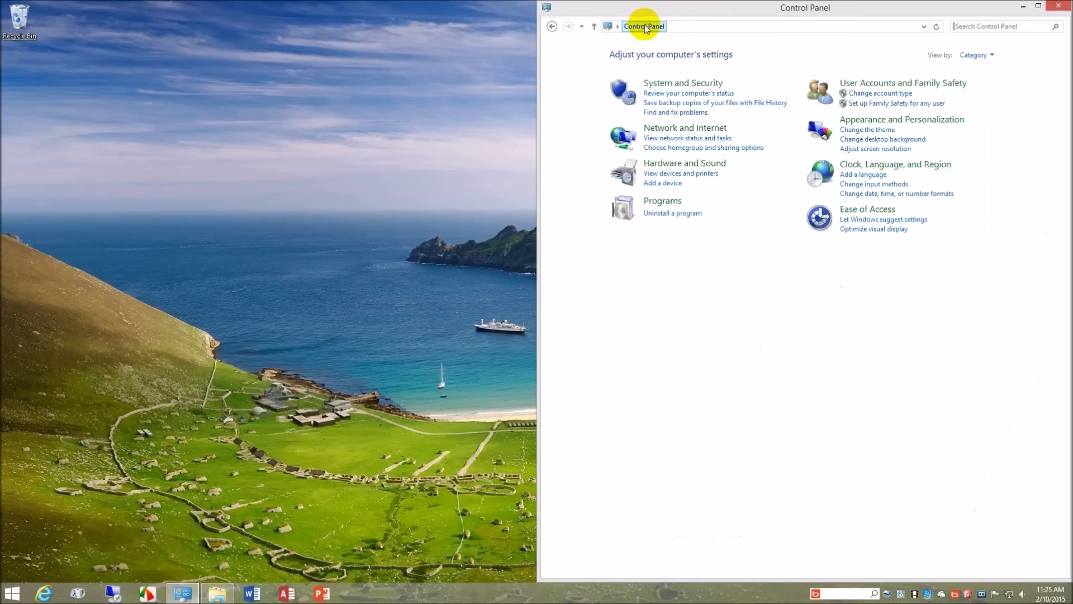
pyautogui.click(685, 174)
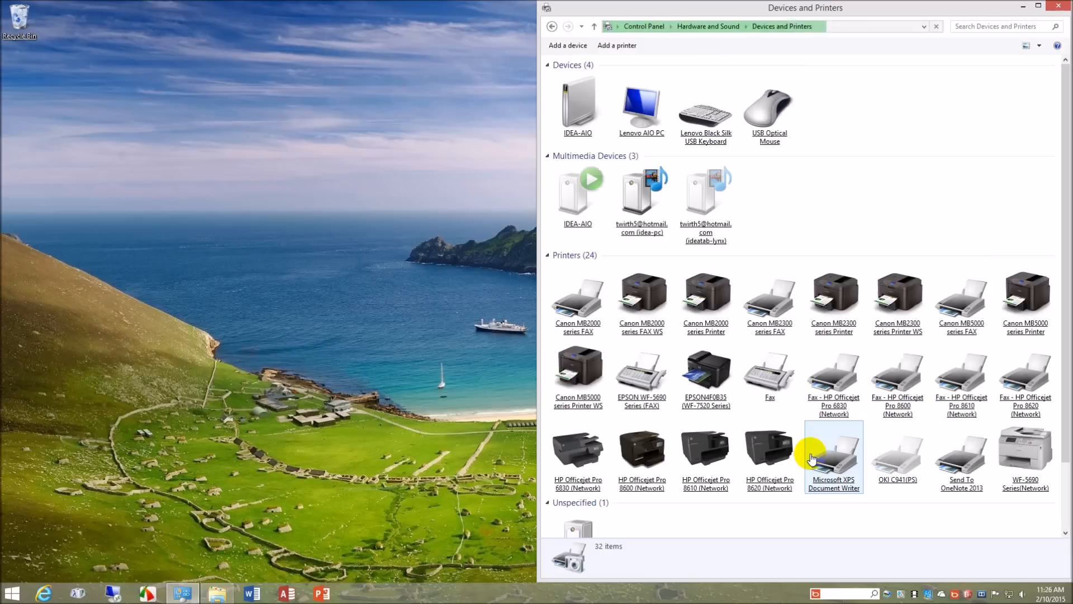
pyautogui.click(810, 446)
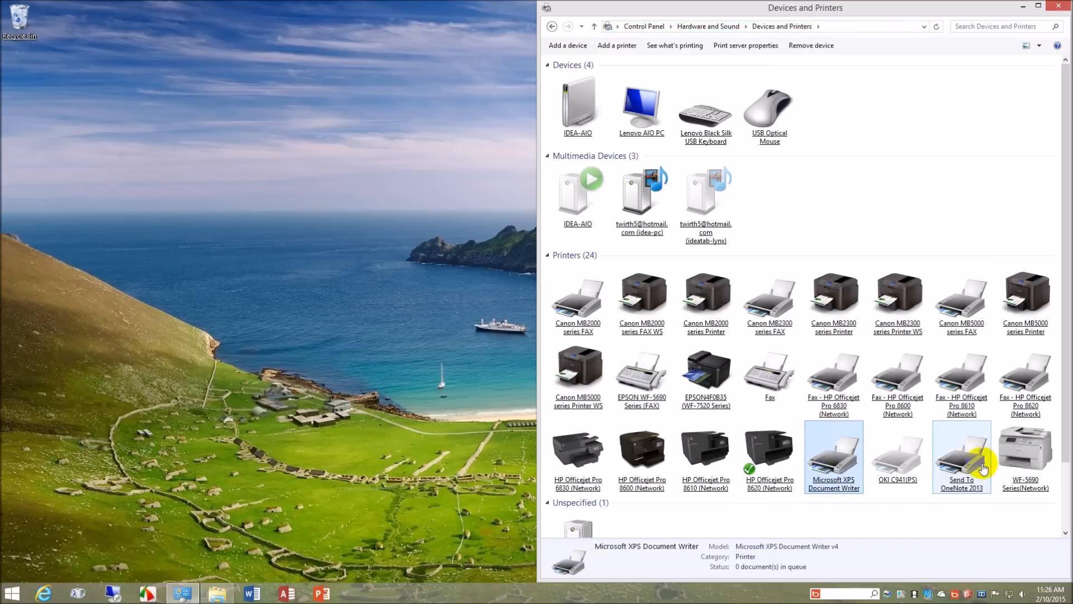
# Step: Open the printing preferences of the HP Officejet Pro 6830 (Network) printer and place the dialog over the free desktop area
pyautogui.click(587, 471)
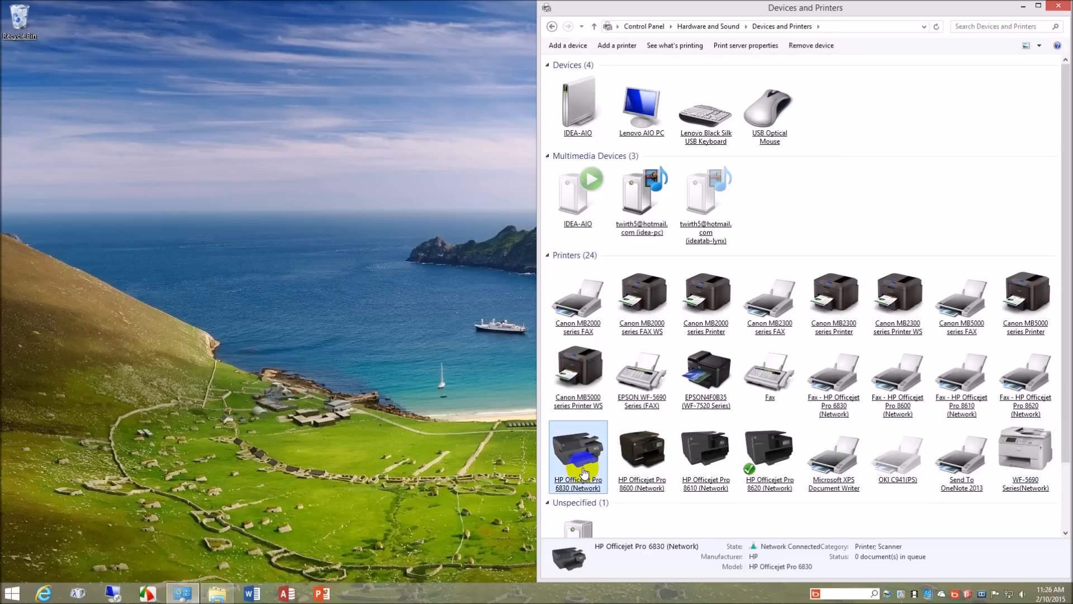
pyautogui.rightClick(585, 471)
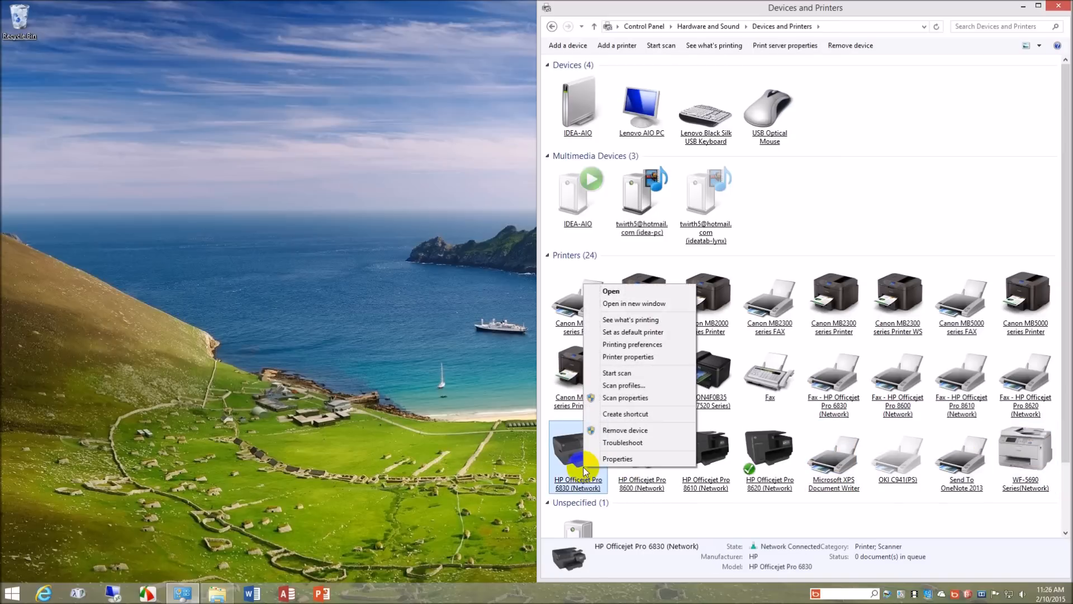
pyautogui.click(657, 345)
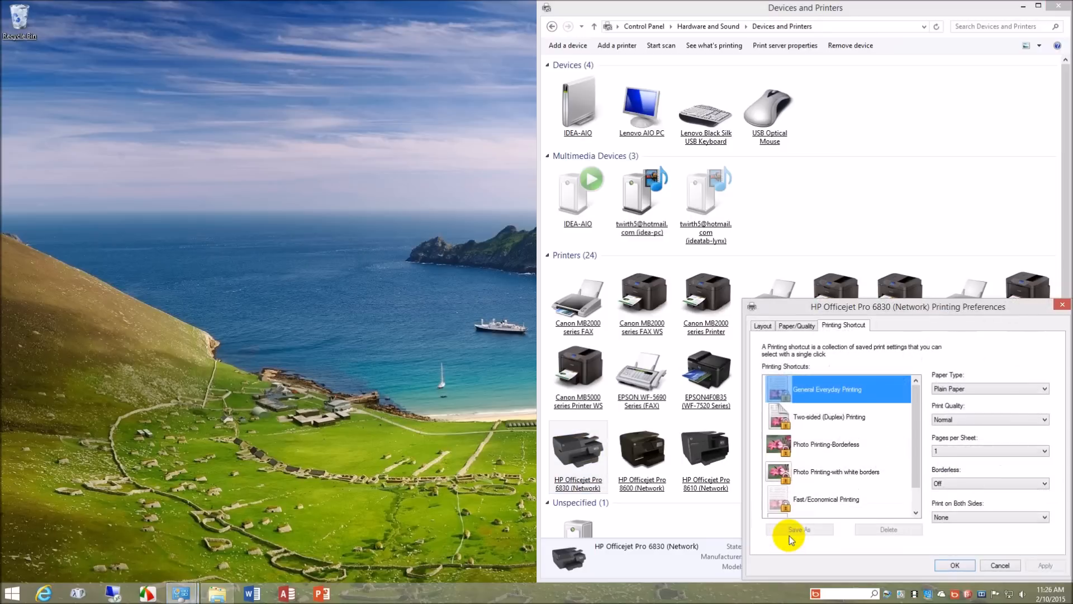
pyautogui.moveTo(928, 313); pyautogui.dragTo(368, 181)
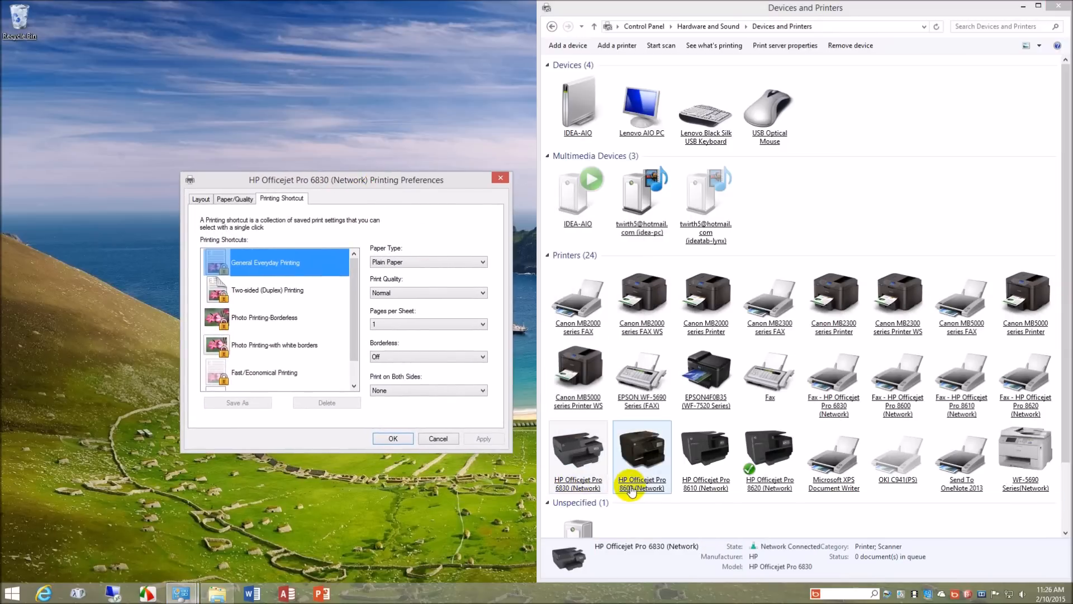
# Step: Open the printing preferences of the HP Officejet Pro 8620 (Network) printer and place them beside the 6830 dialog
pyautogui.rightClick(769, 491)
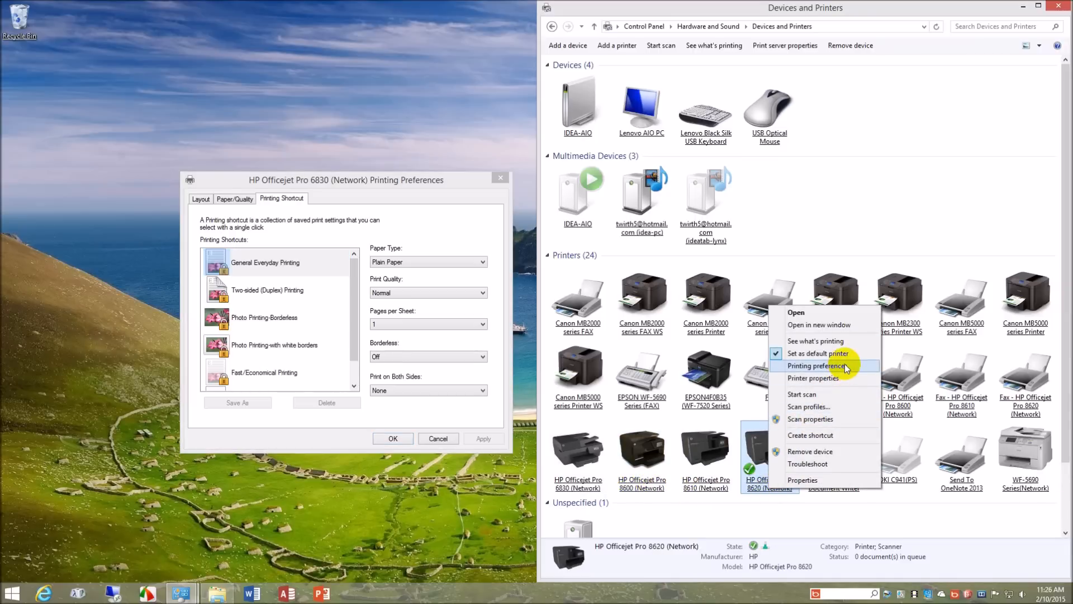
pyautogui.click(817, 366)
pyautogui.click(846, 368)
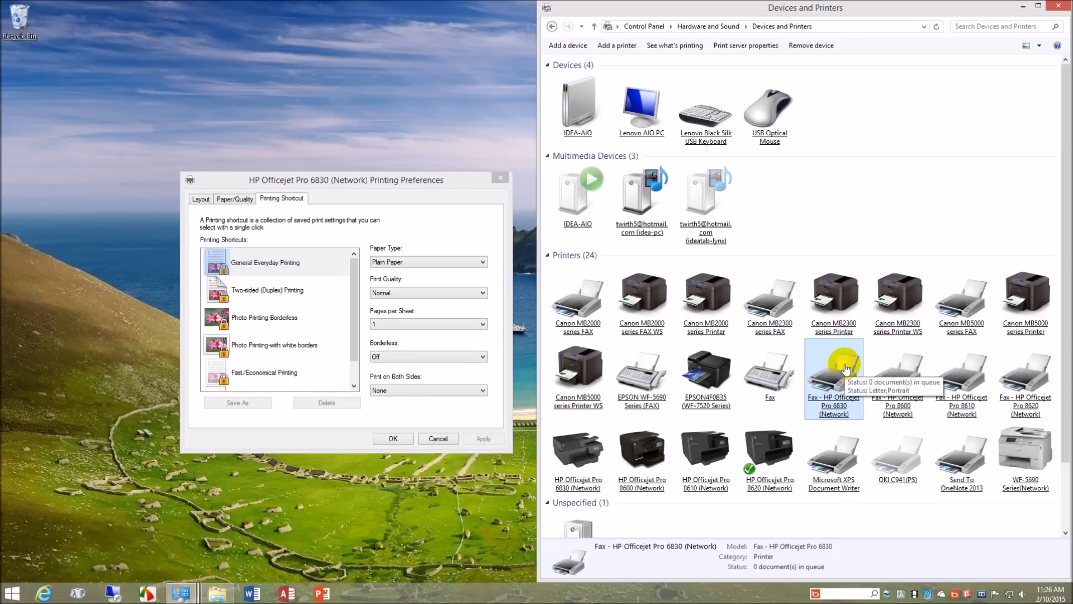
pyautogui.moveTo(721, 258); pyautogui.dragTo(616, 177)
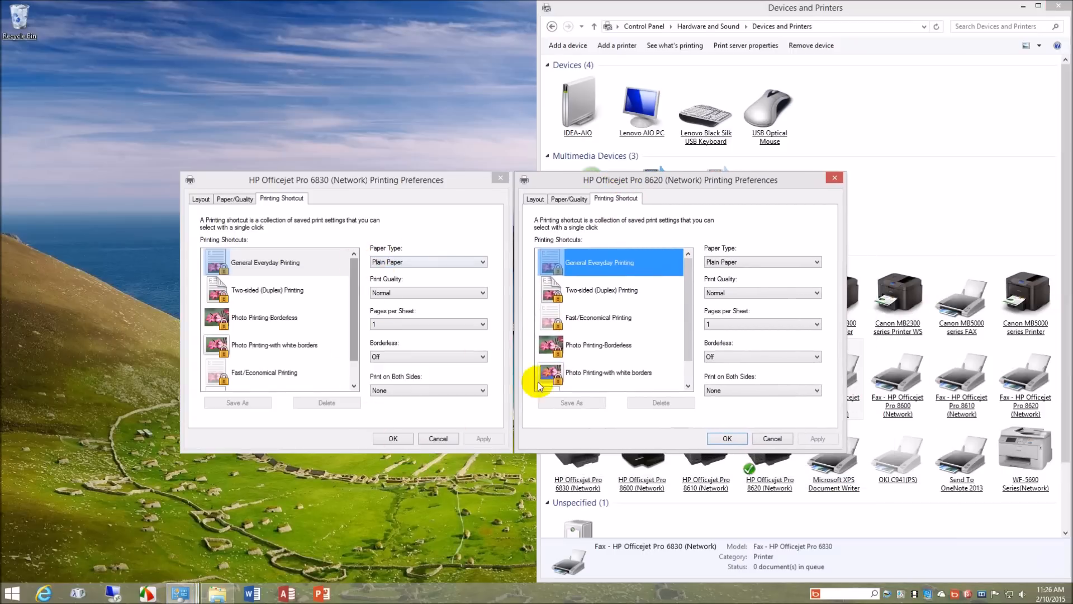
# Step: Compare the Paper/Quality and Layout settings of the 6830 and 8620 printers, and close both preference dialogs without saving
pyautogui.click(238, 199)
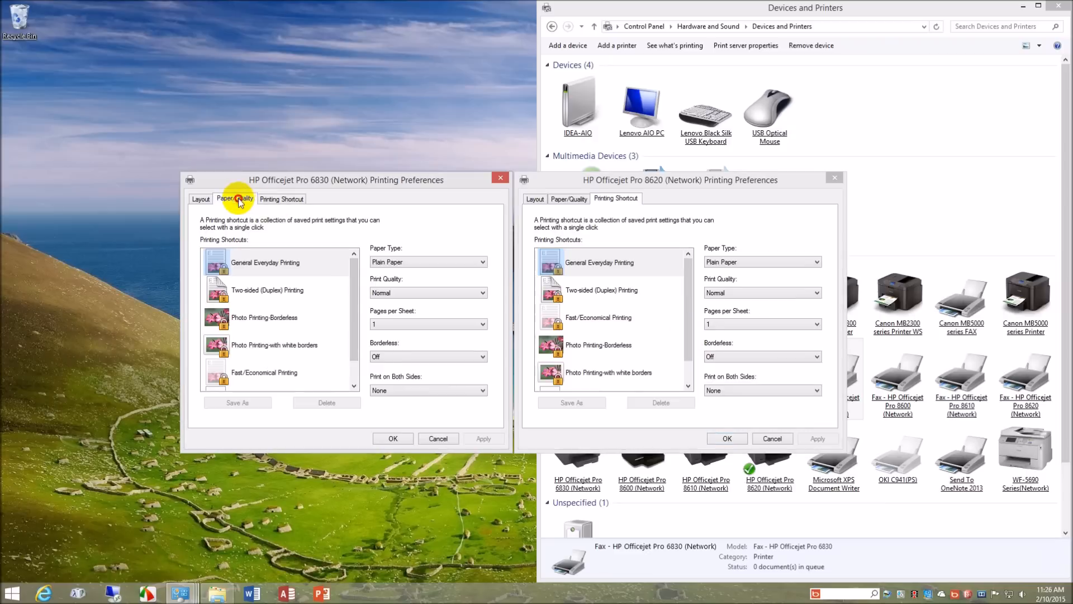
pyautogui.click(577, 201)
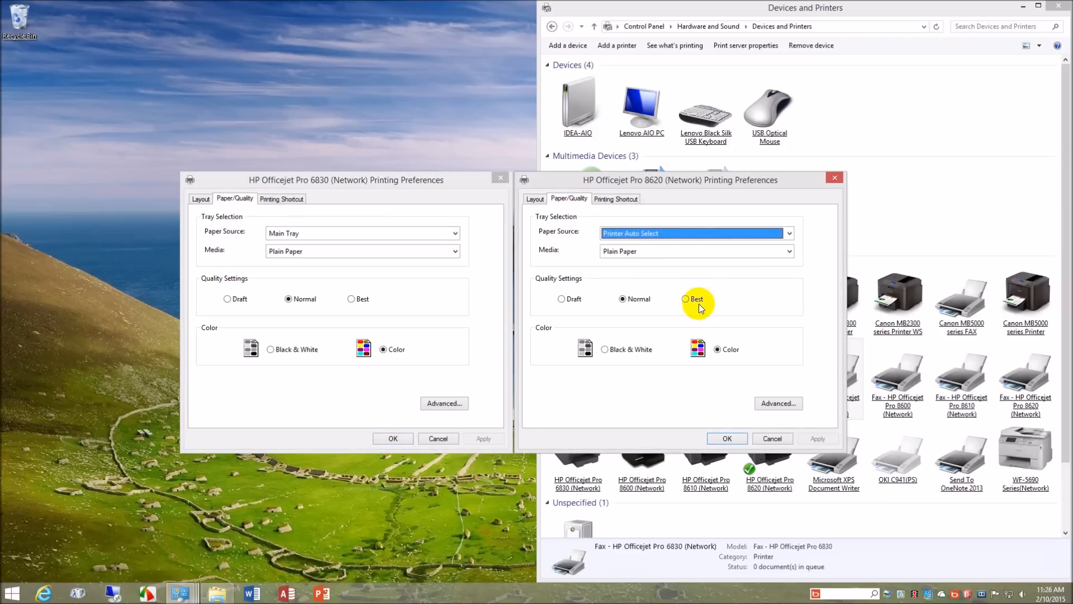
pyautogui.click(200, 200)
pyautogui.click(535, 199)
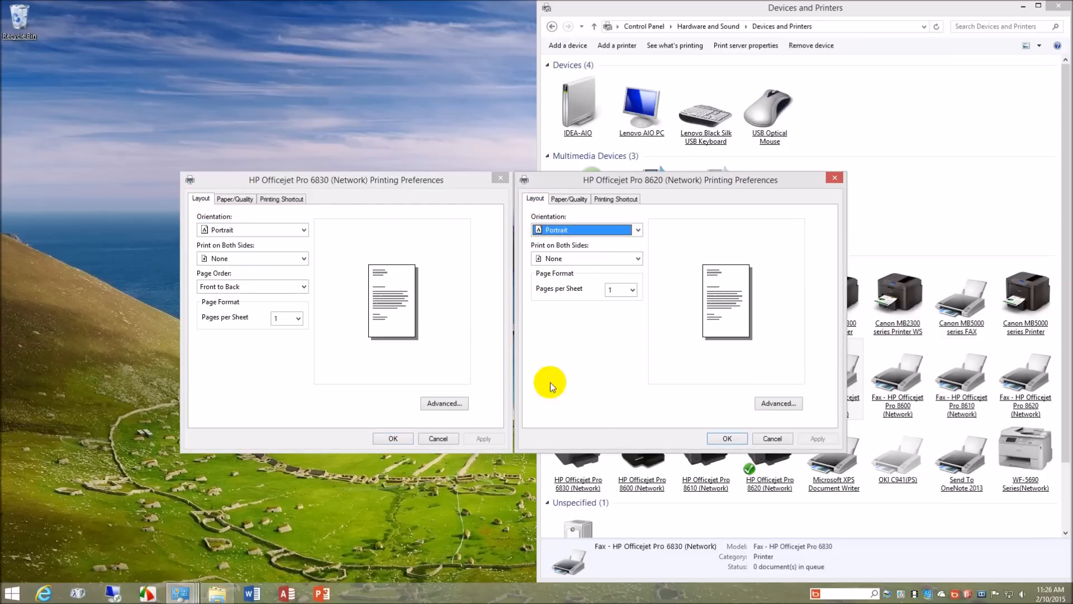
pyautogui.click(438, 439)
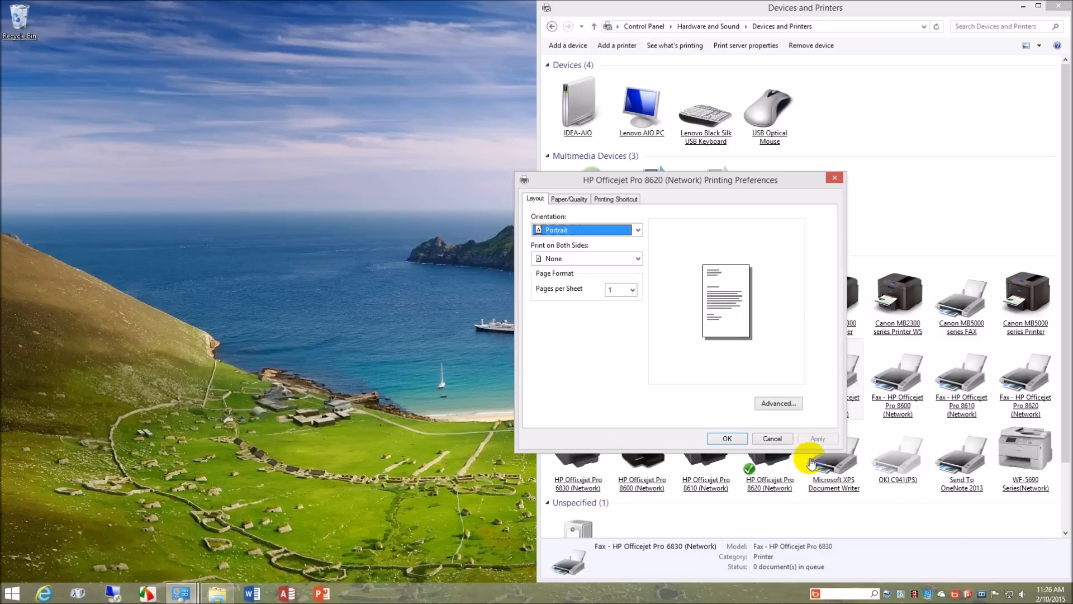
pyautogui.click(772, 438)
# Step: Launch the HP Officejet Pro 8620 assistant from the installed apps list and review its print, scan, fax and utilities options
pyautogui.click(10, 593)
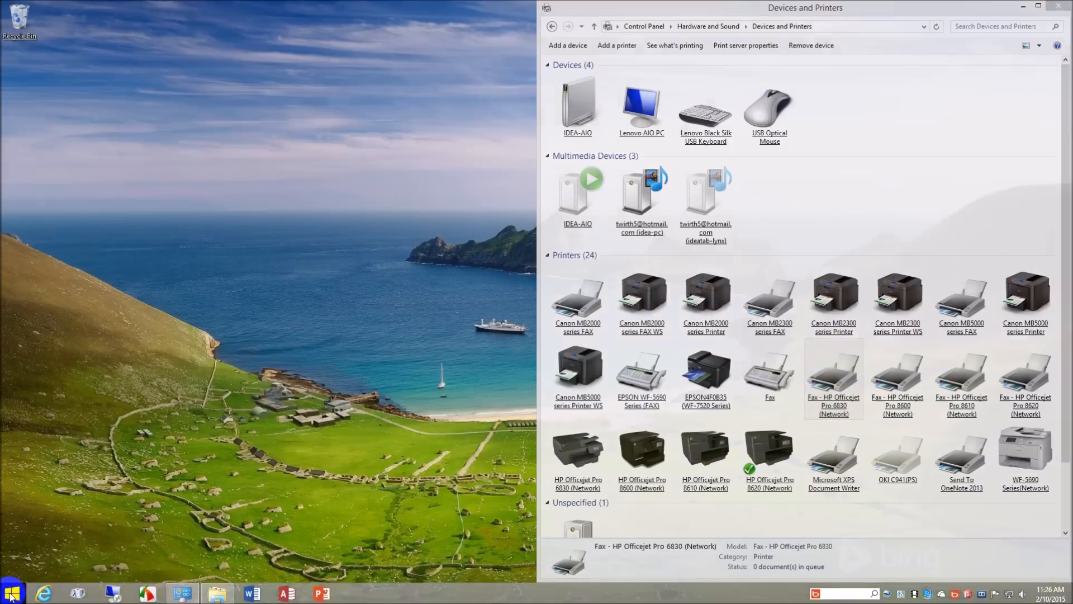
pyautogui.click(73, 571)
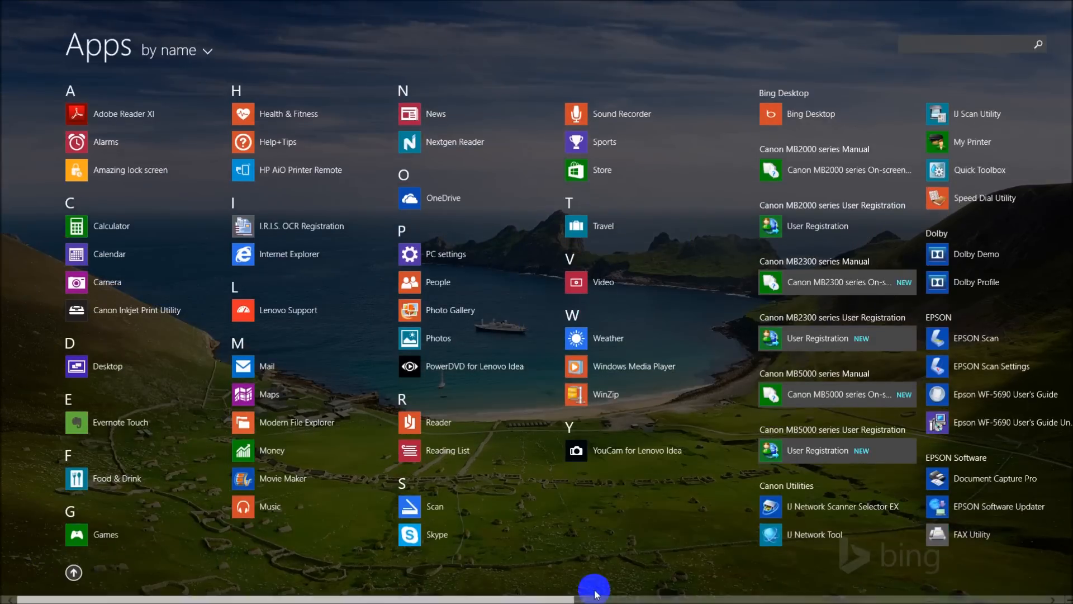
pyautogui.scroll(-3, 863, 572)
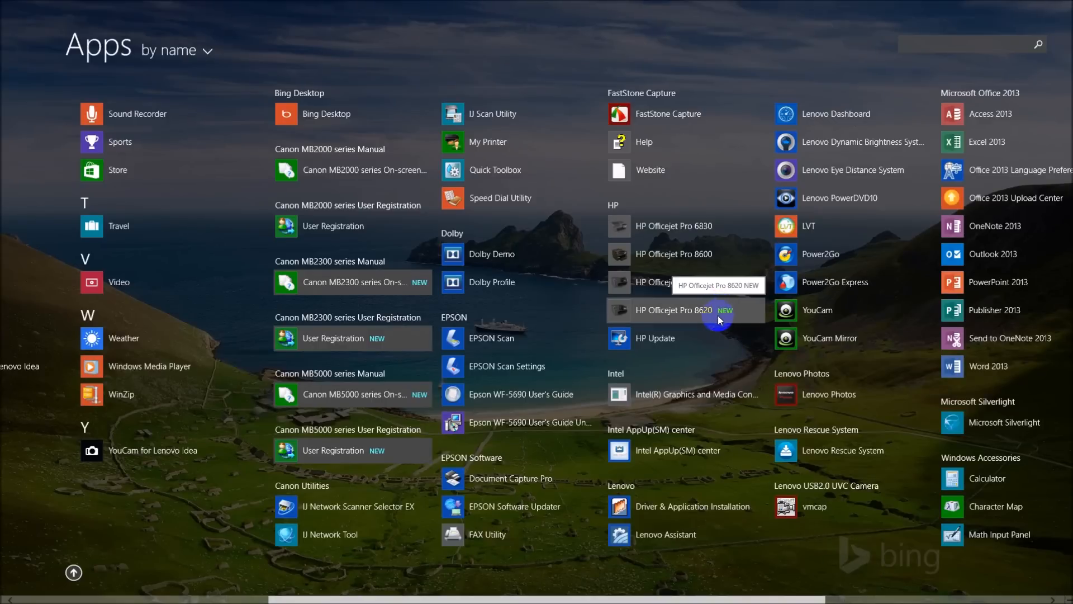
pyautogui.click(719, 310)
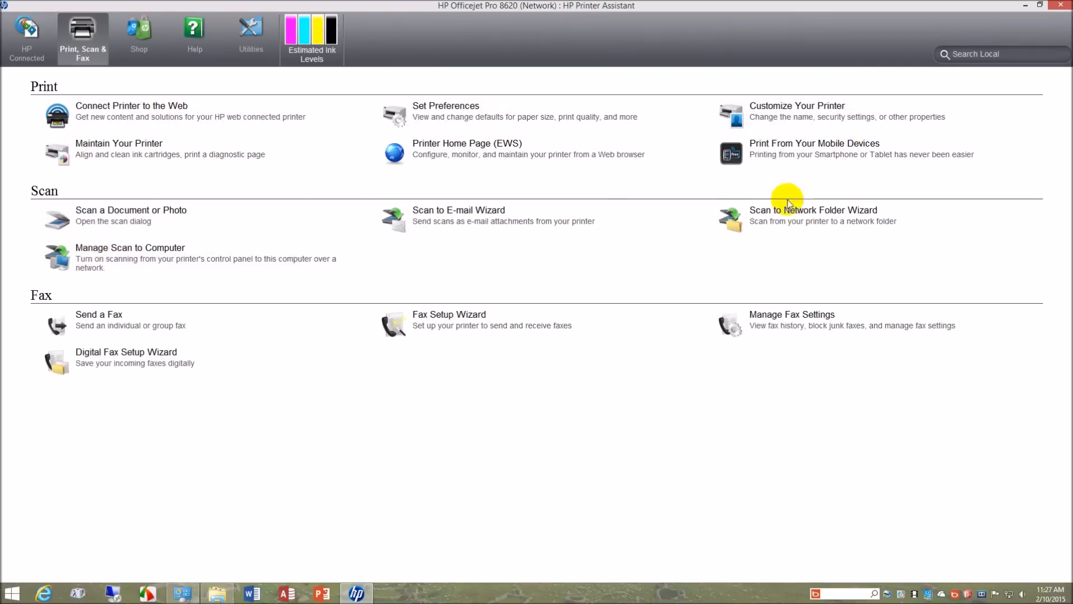
pyautogui.click(252, 31)
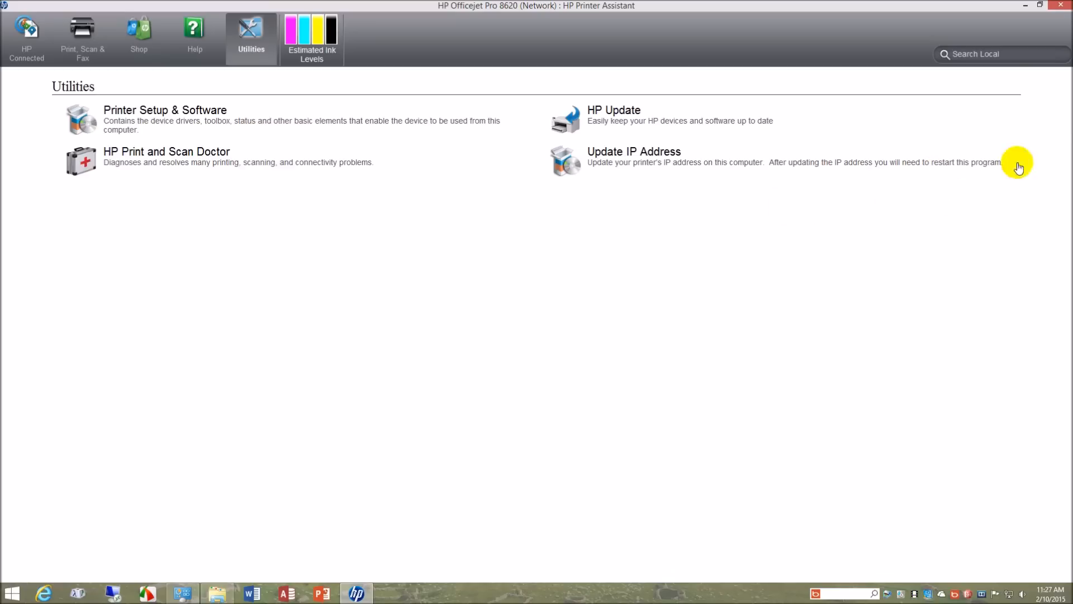
# Step: Close HP Printer Assistant and the Devices and Printers window, and switch to This PC in File Explorer
pyautogui.click(1068, 5)
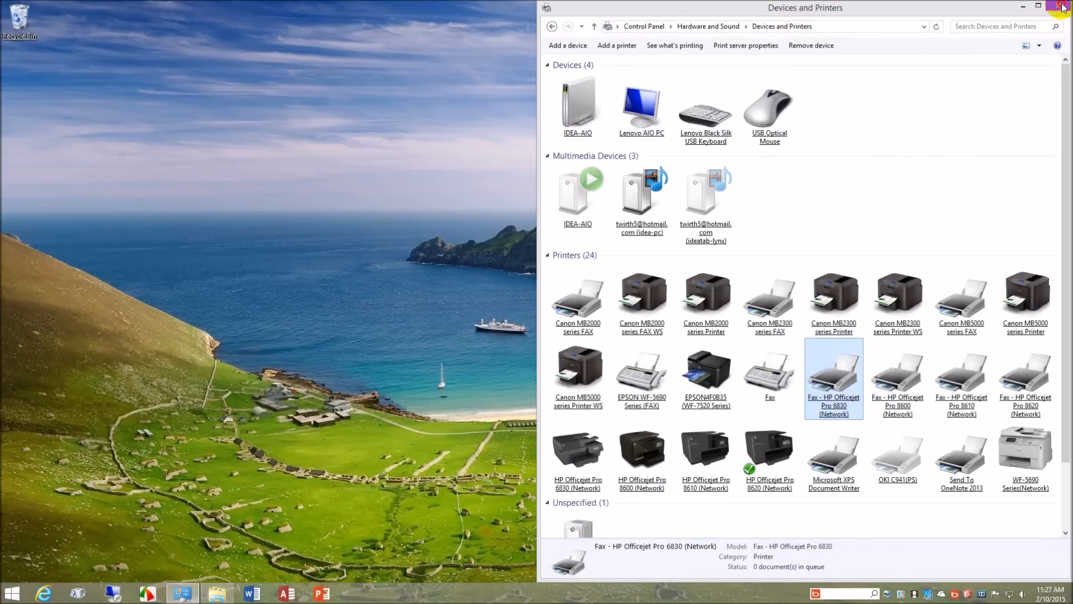
pyautogui.click(1064, 6)
pyautogui.click(215, 593)
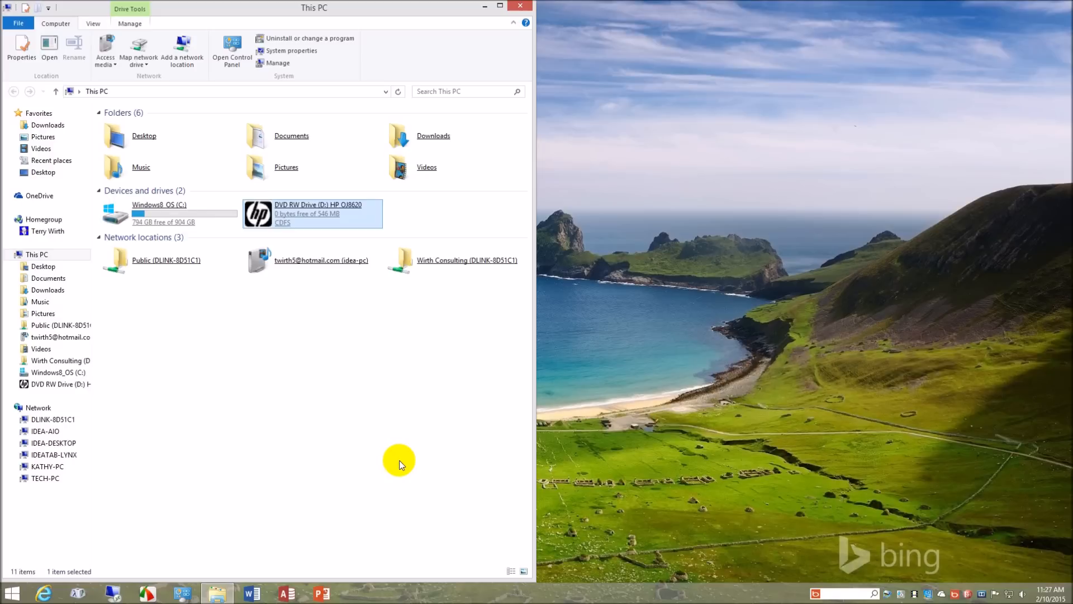